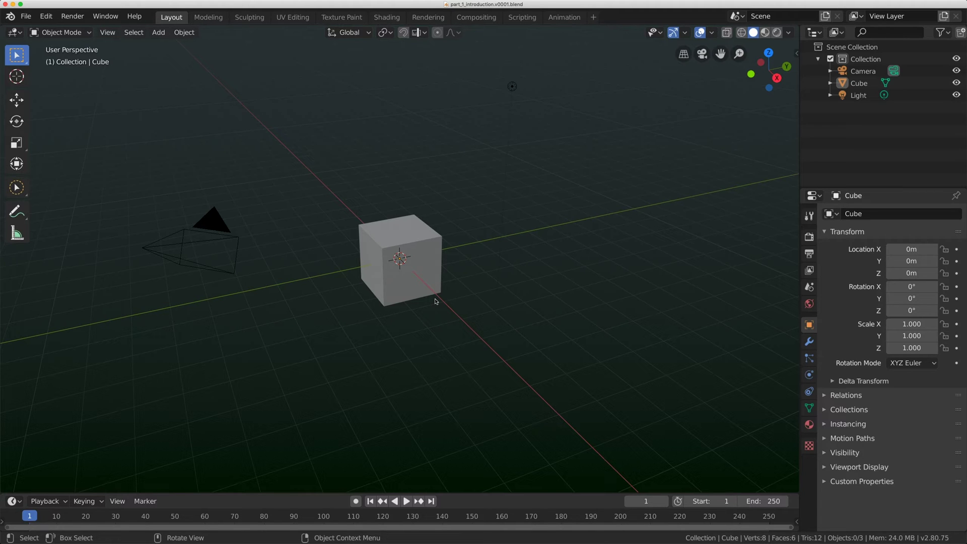
- Select the default camera, cube and light and delete all three from the scene
drag(560, 66, 124, 345)
key(x)
click(316, 247)
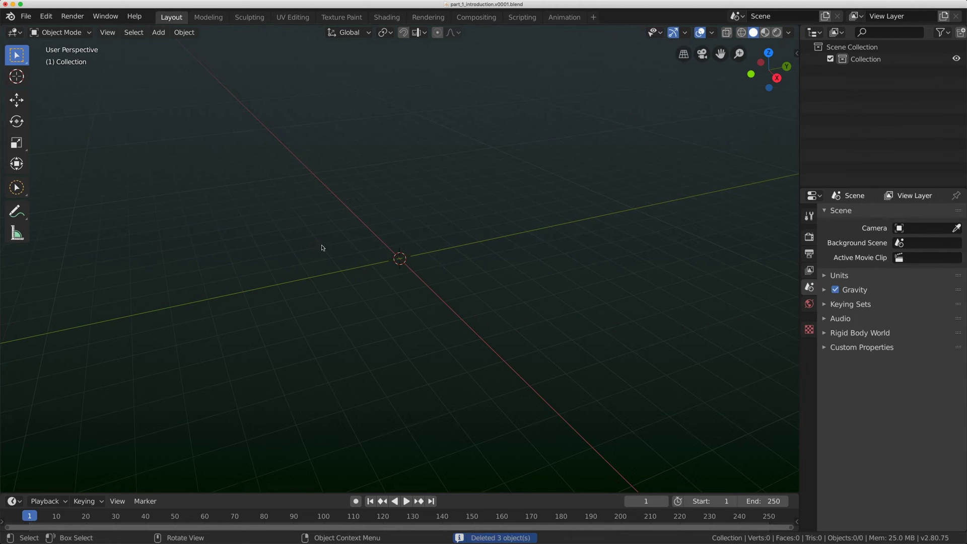
- Add a Monkey mesh and a Lattice object at the scene origin
click(160, 33)
mouse_move(166, 46)
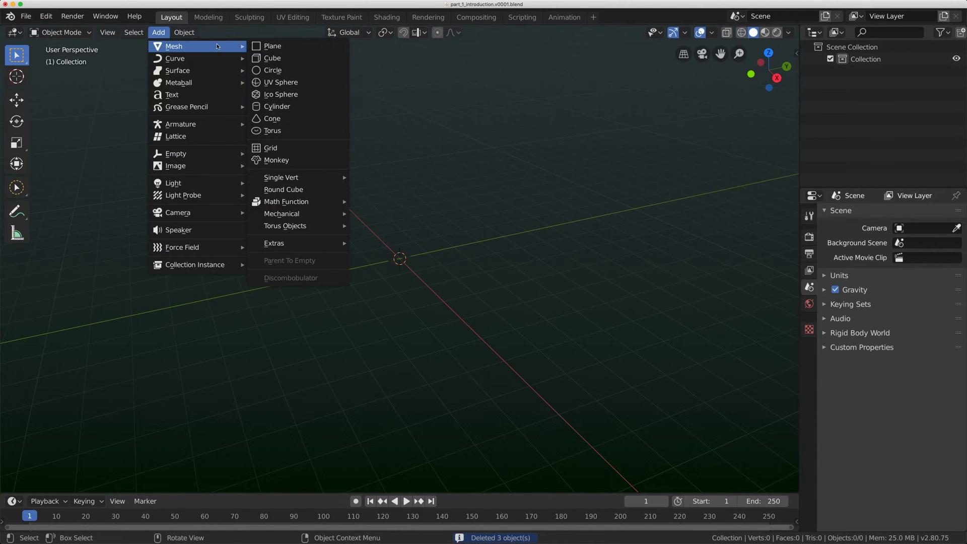
click(299, 160)
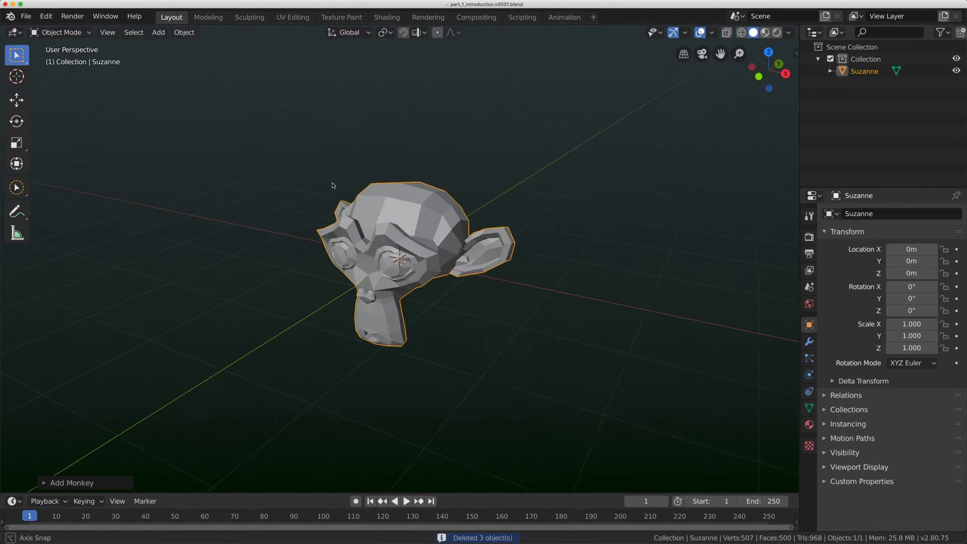
click(160, 33)
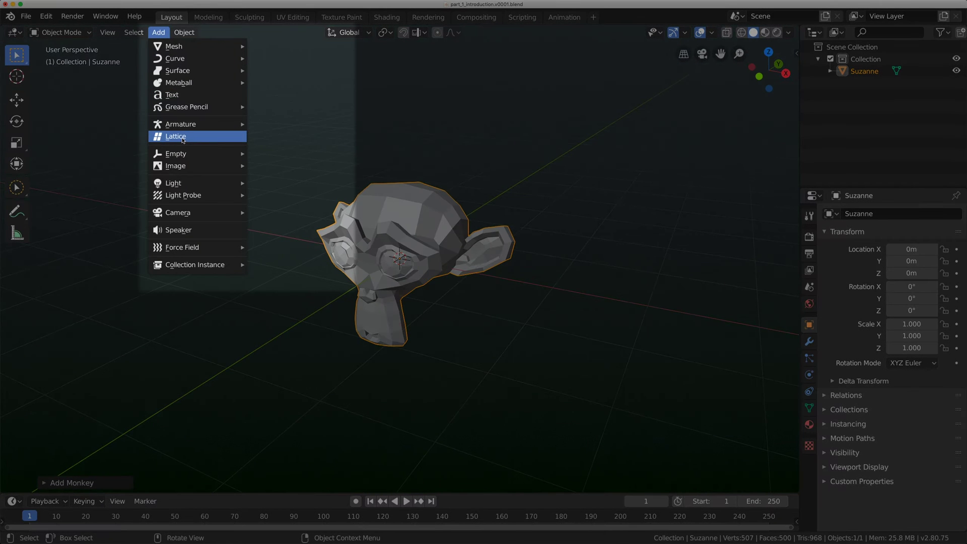
click(183, 137)
- Scale the lattice to X 2.920, Y 2.230 and Z 2.270 so it encloses the whole monkey head
key(KP_1)
key(n)
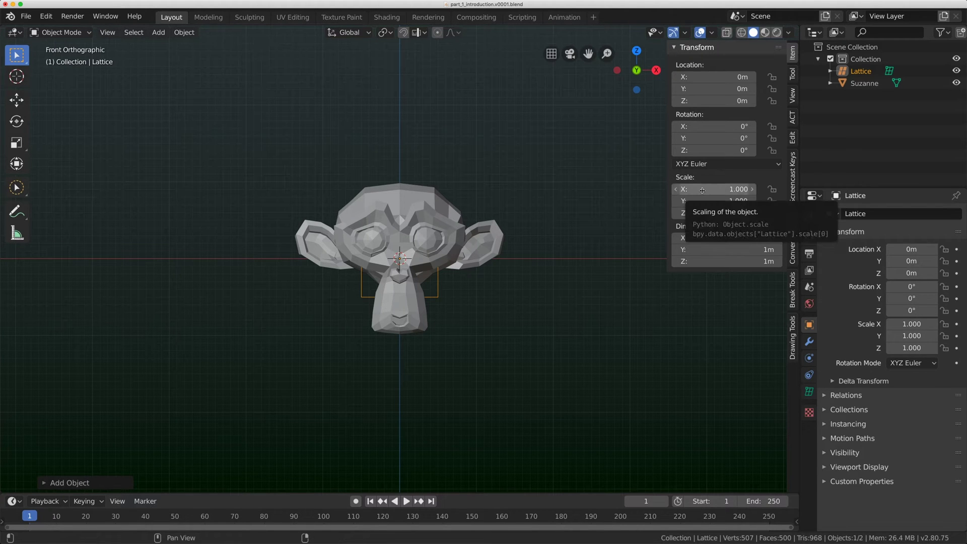
drag(712, 189, 778, 189)
drag(695, 201, 711, 202)
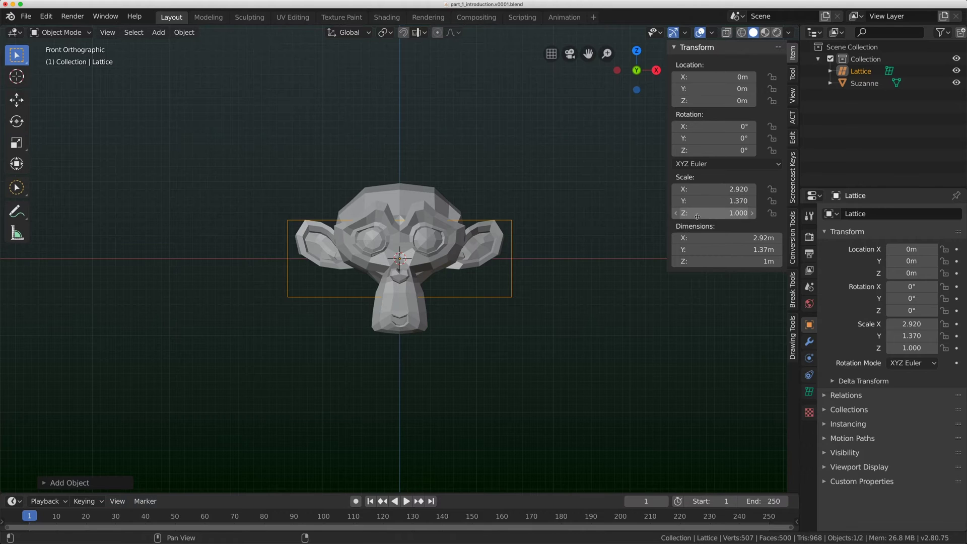
middle_drag(583, 233, 544, 235)
key(KP_3)
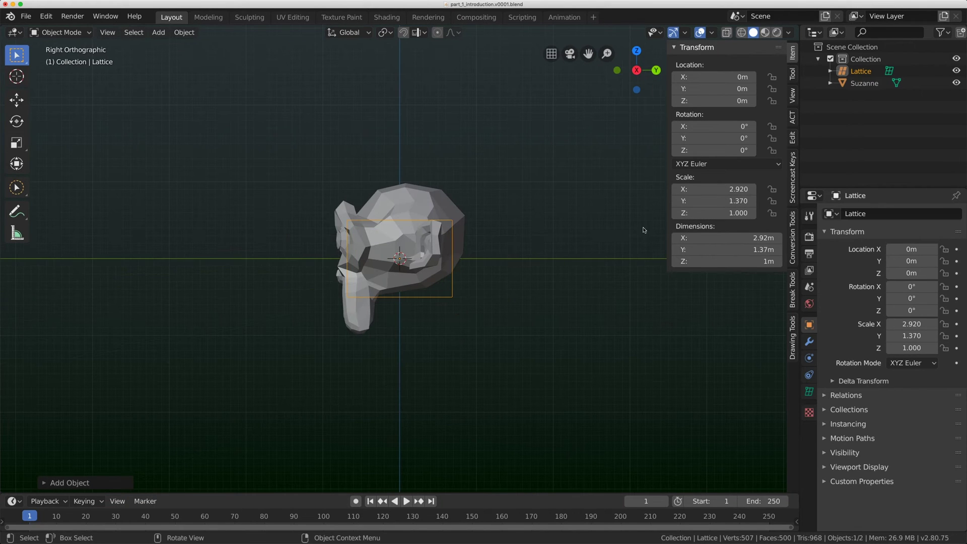
mouse_move(719, 201)
mouse_down()
mouse_move(751, 202)
mouse_move(725, 213)
mouse_up()
key(KP_1)
middle_drag(393, 224, 437, 226)
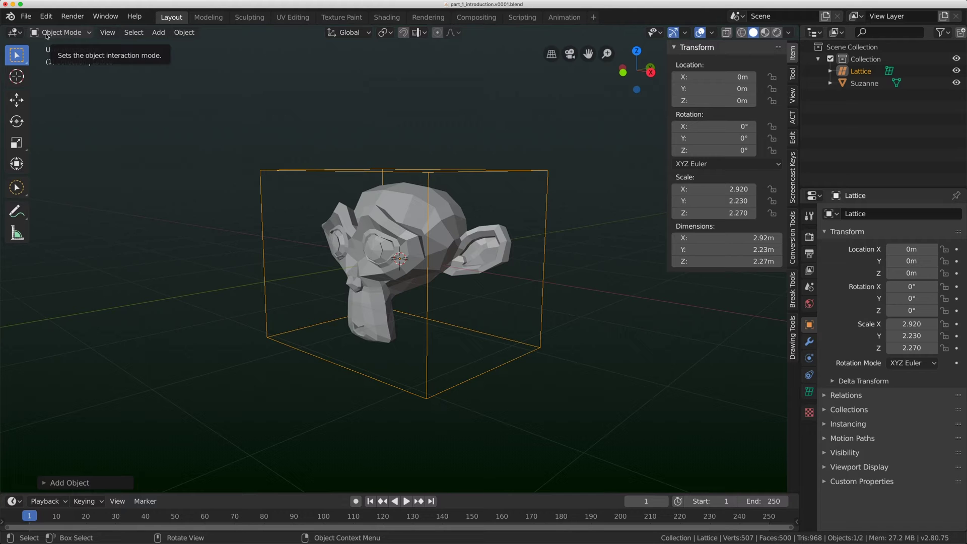
- Give the monkey a Lattice modifier and assign the Lattice object as its deforming object
middle_drag(402, 169, 437, 224)
click(405, 209)
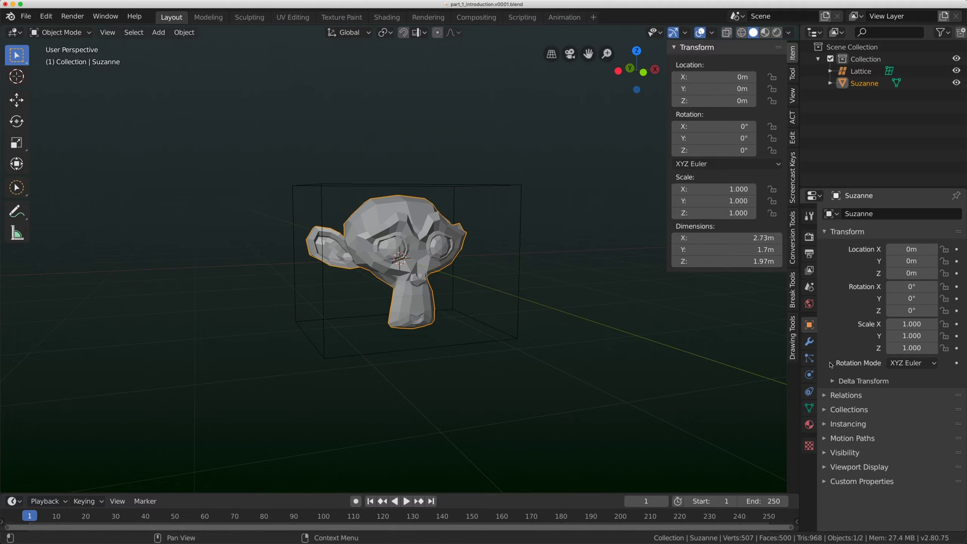
click(809, 342)
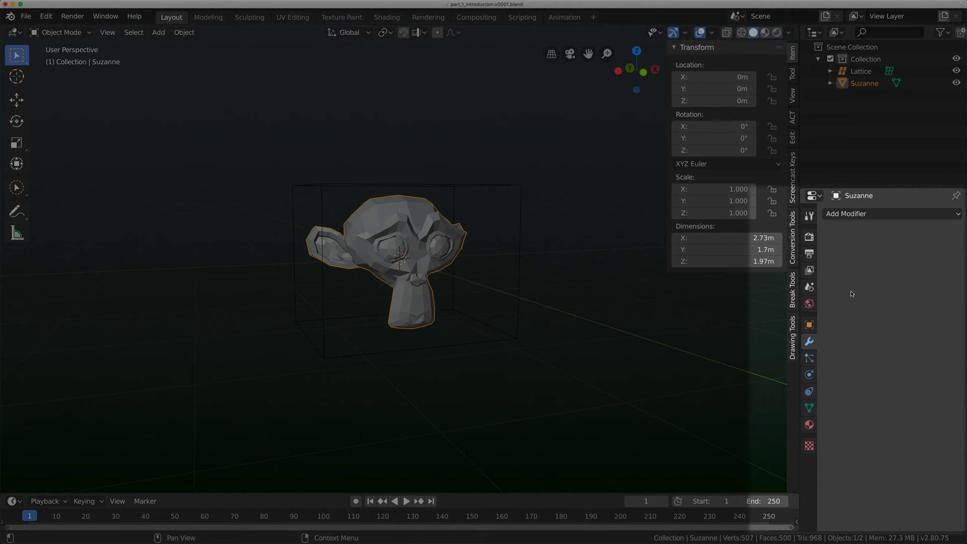
click(863, 214)
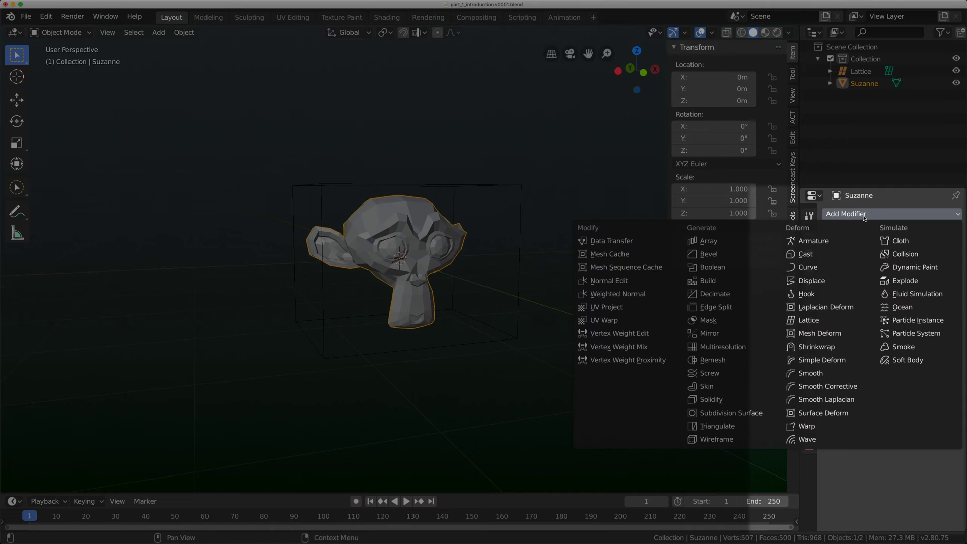
click(812, 322)
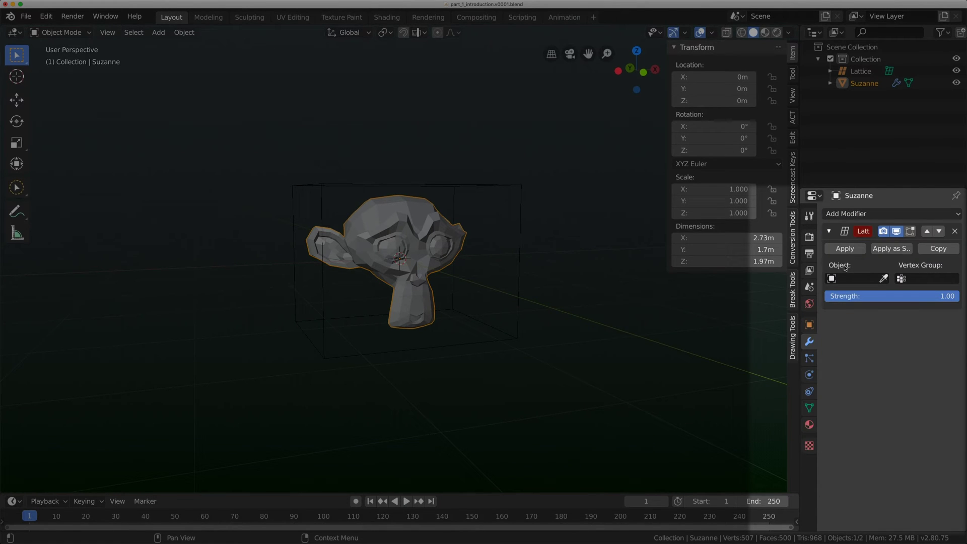
click(856, 278)
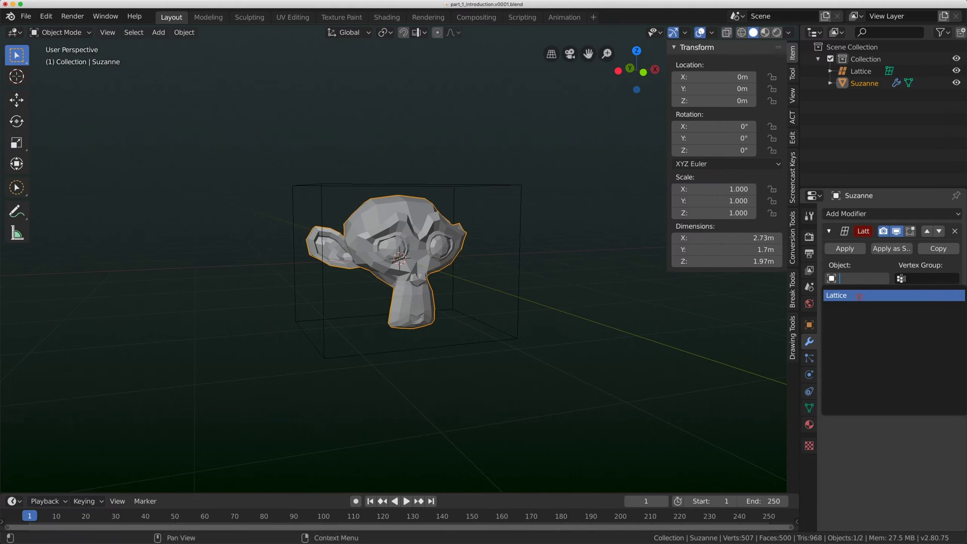
click(859, 296)
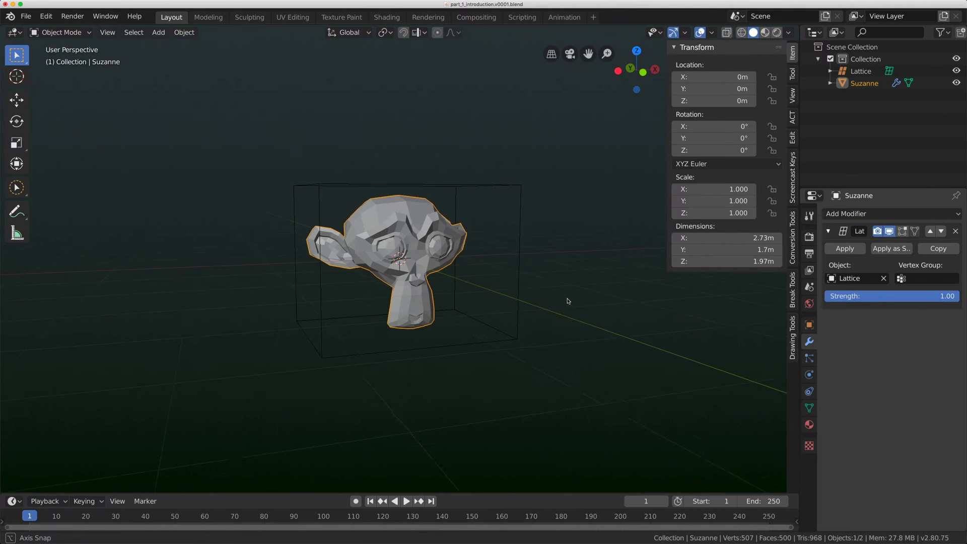
- Select the lattice cage around the monkey head
middle_drag(504, 302, 561, 297)
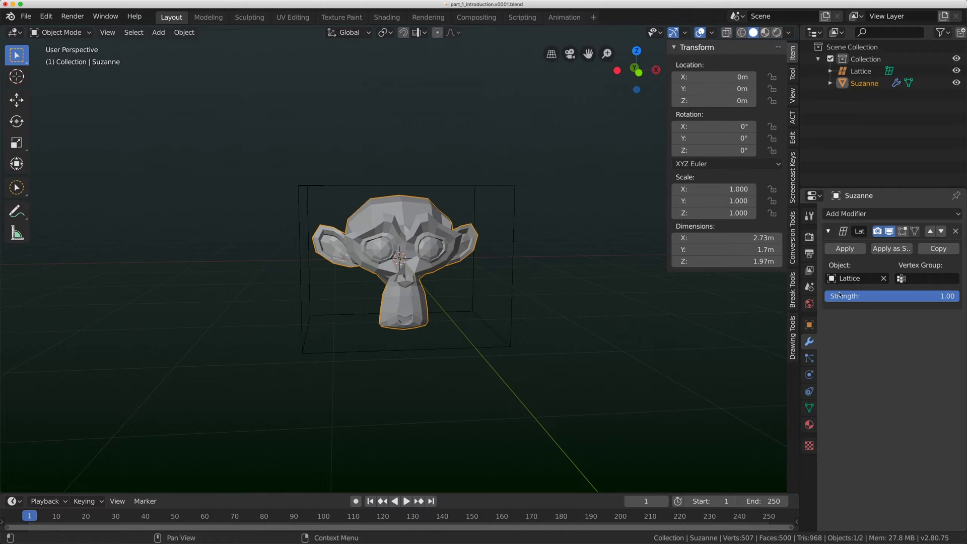
click(480, 185)
scroll(501, 216, down, 4)
middle_drag(501, 216, 449, 235)
scroll(451, 236, up, 2)
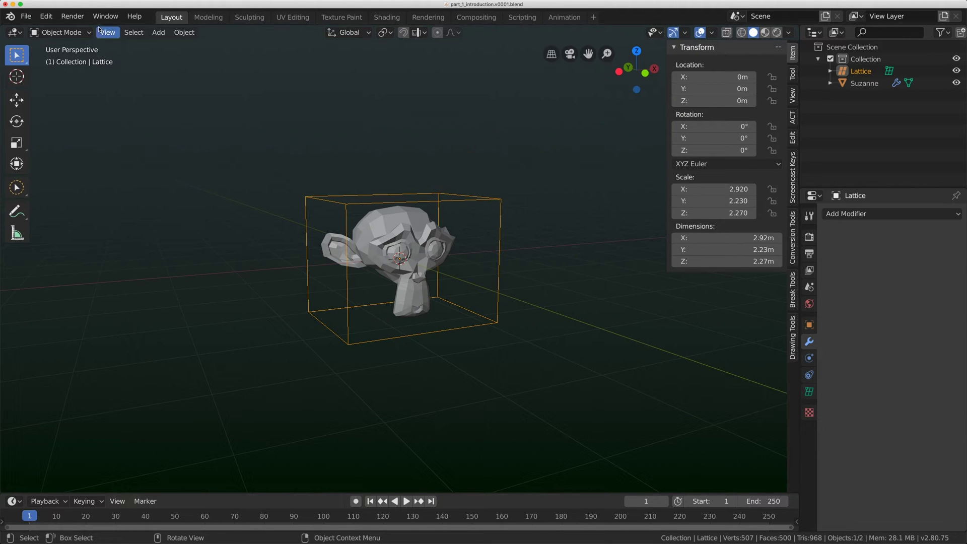
- Try moving the whole lattice away from the monkey and reset its X, Y and Z location to 0 m
key(g)
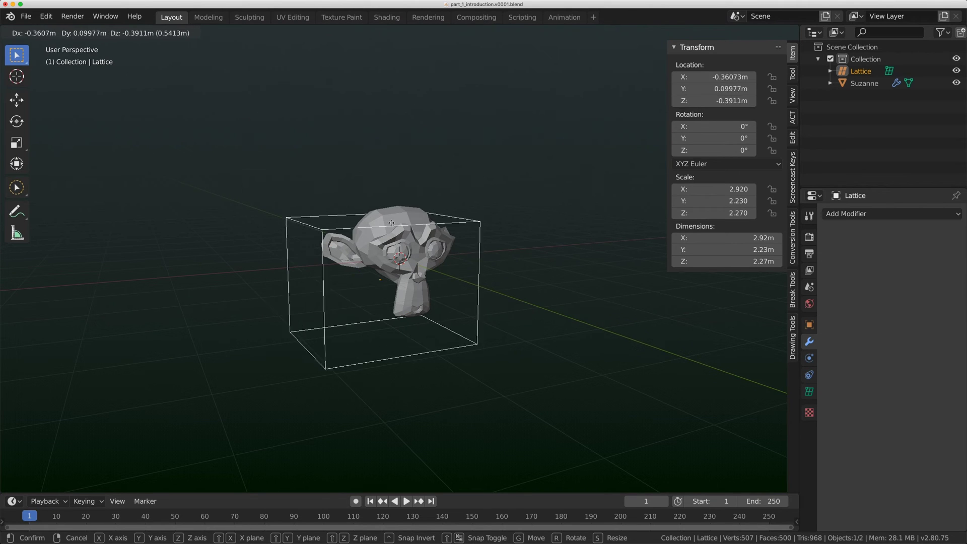
click(504, 138)
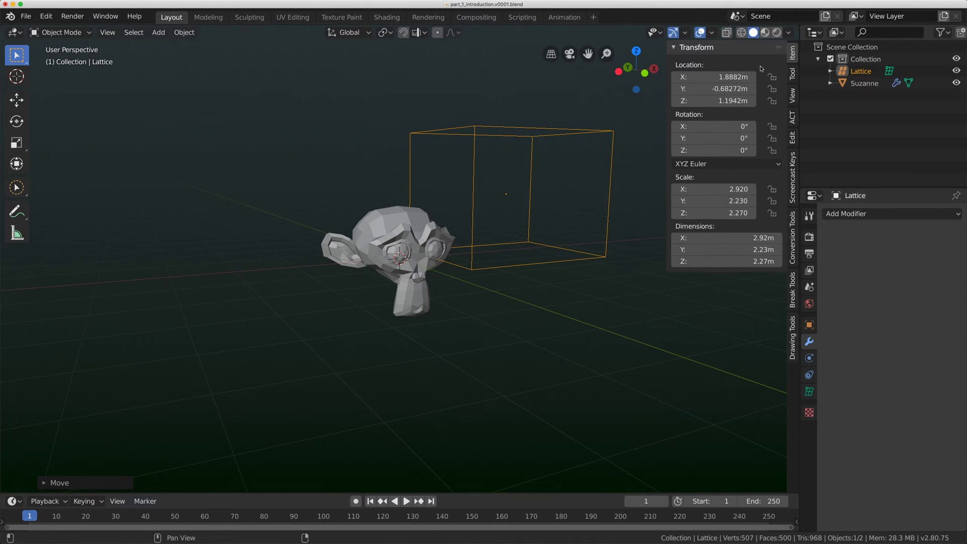
drag(705, 76, 707, 102)
text(0)
key(Return)
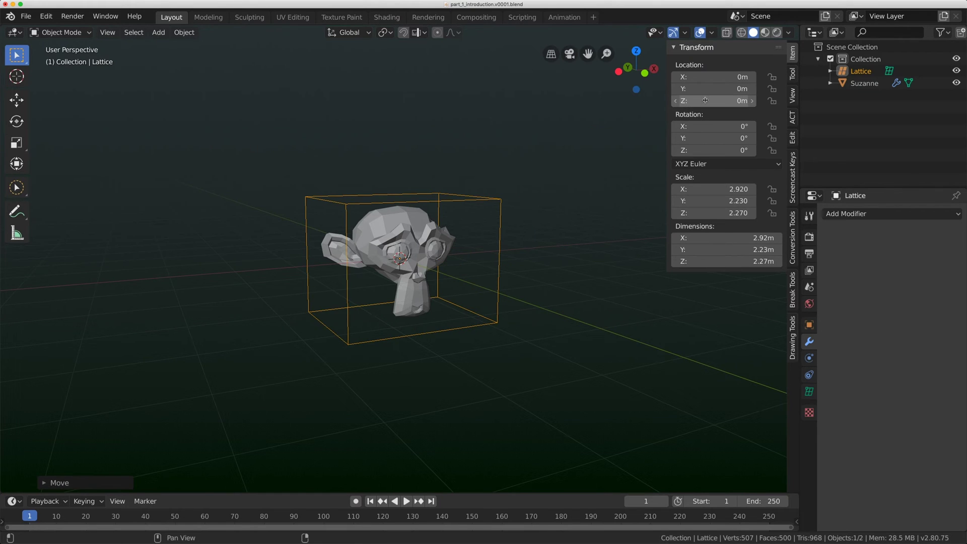
- Put the lattice in Edit Mode and select the two upper corner points on its positive X side
click(60, 33)
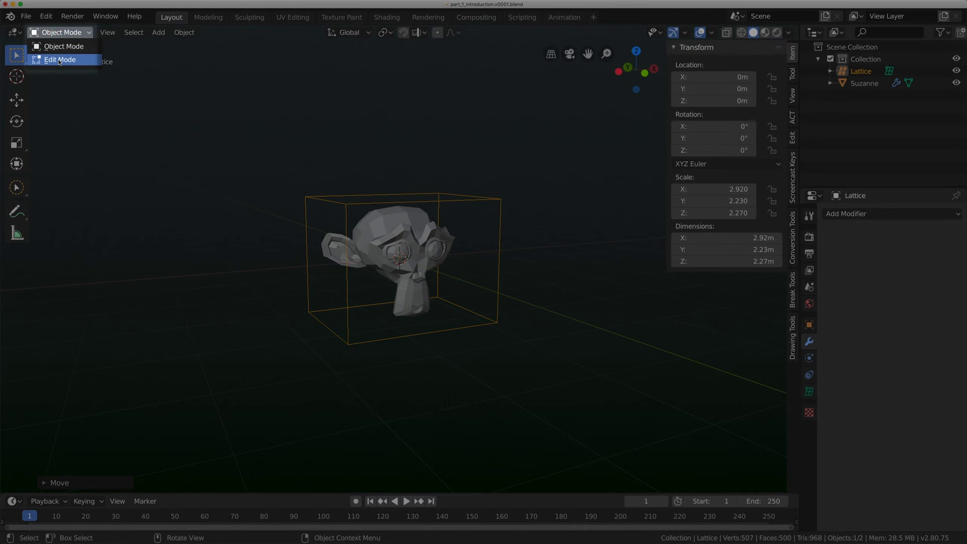
click(59, 61)
click(497, 198)
shift+click(440, 193)
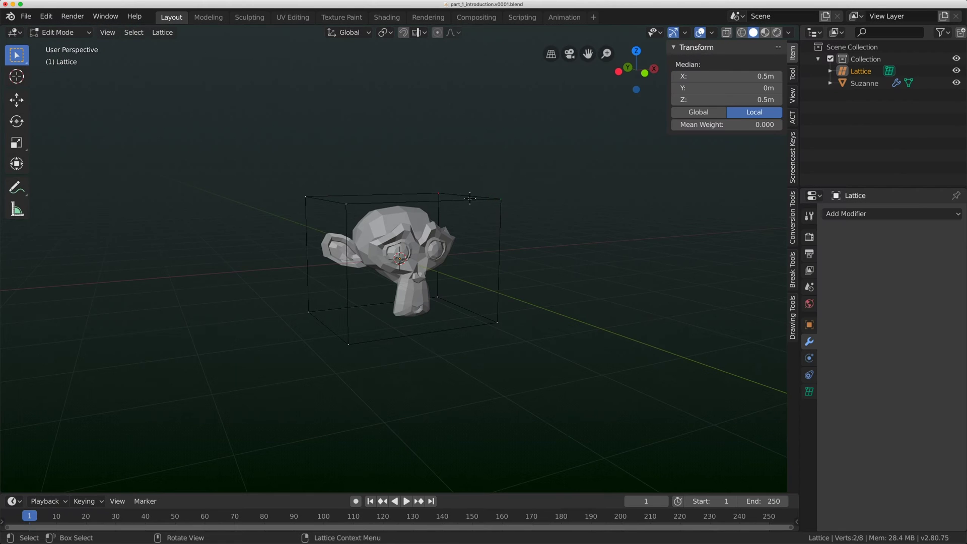
- Try moving the two selected corner points downward to test how the monkey deforms
mouse_move(461, 190)
middle_down()
mouse_move(443, 192)
mouse_move(459, 189)
middle_up()
key(g)
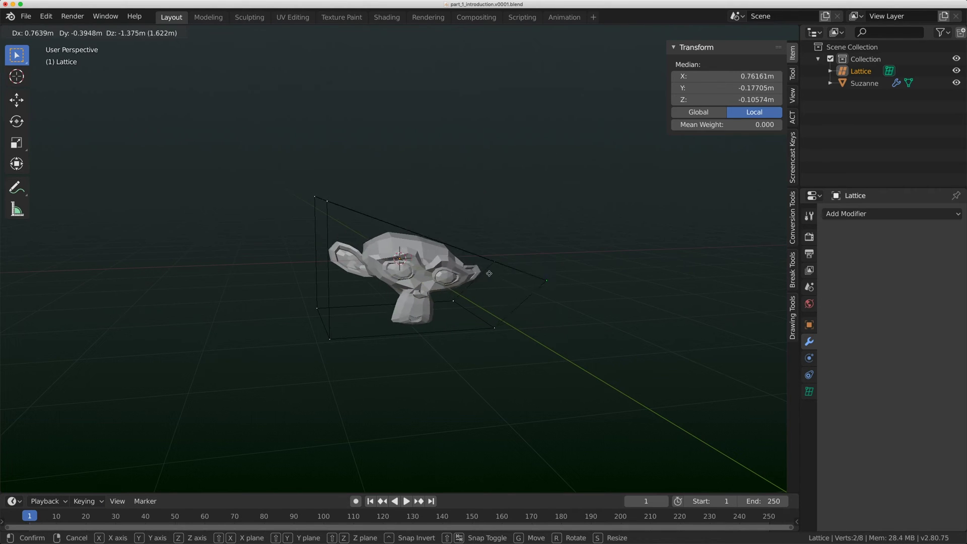
key(Escape)
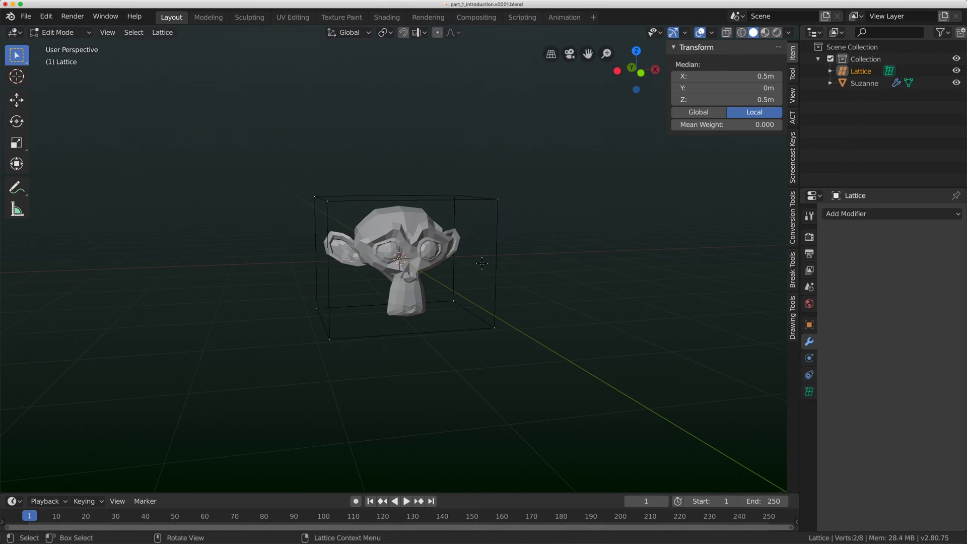
- Select all four upper points of the lattice and activate the Move tool
key(KP_1)
middle_drag(498, 249, 389, 246)
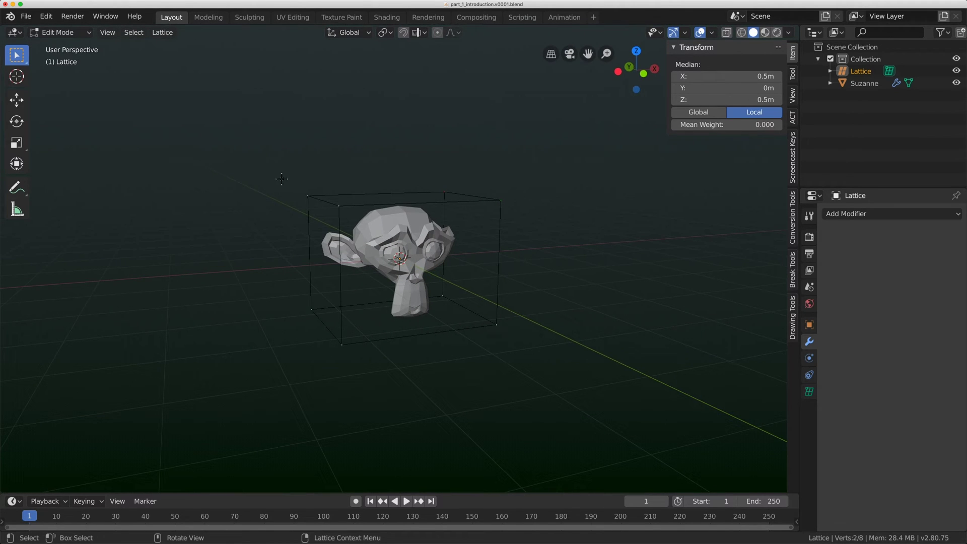
middle_drag(284, 222, 466, 236)
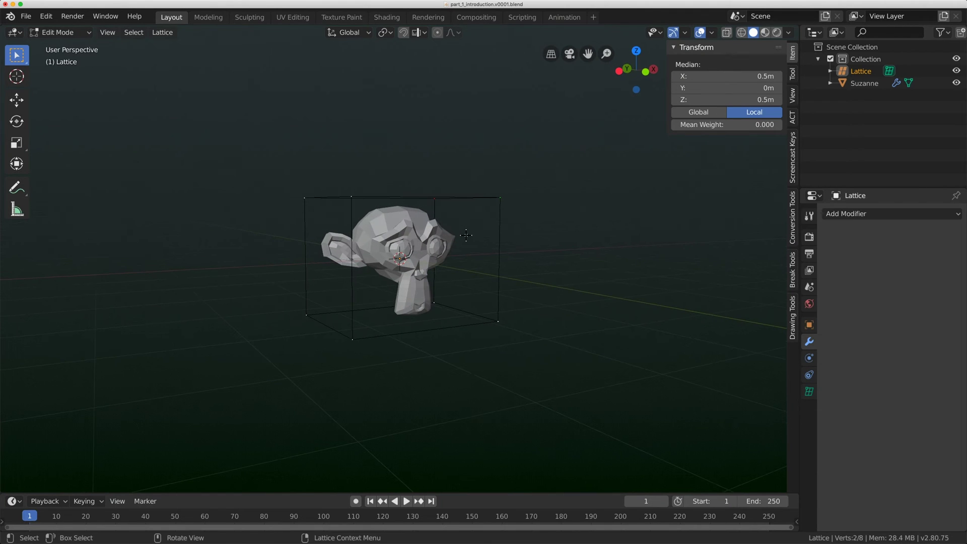
drag(259, 146, 554, 238)
click(16, 100)
drag(398, 150, 449, 152)
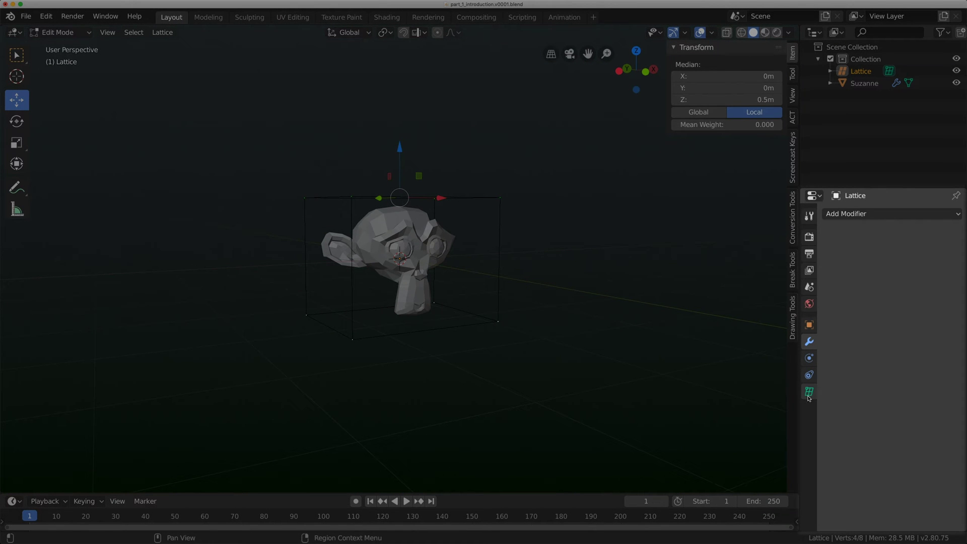
- Display the lattice's object data properties in front view and widen the Properties editor
click(809, 392)
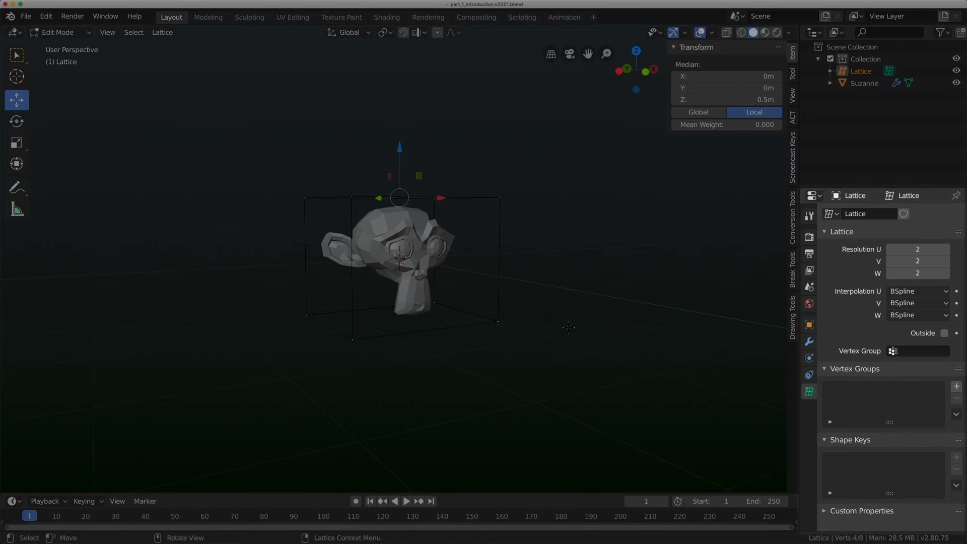
key(KP_1)
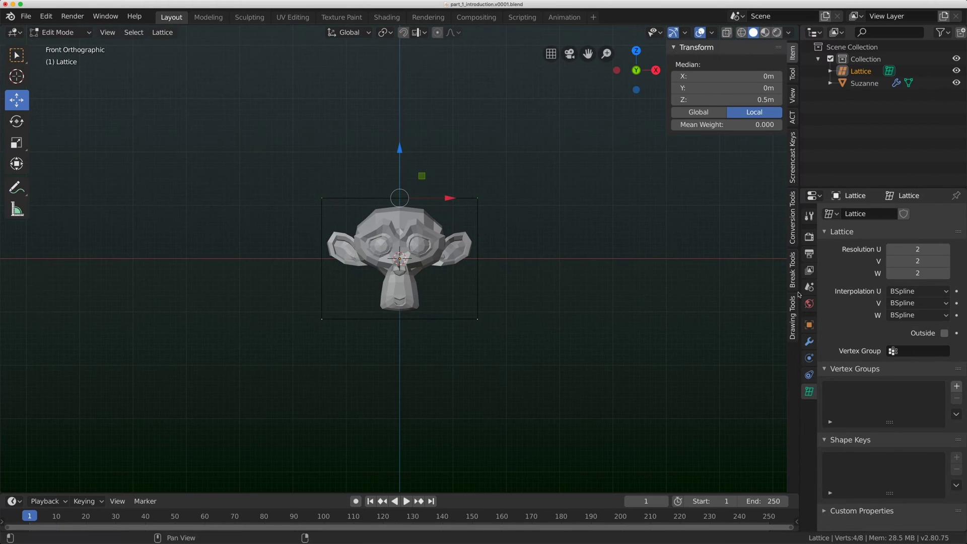
drag(800, 317, 716, 299)
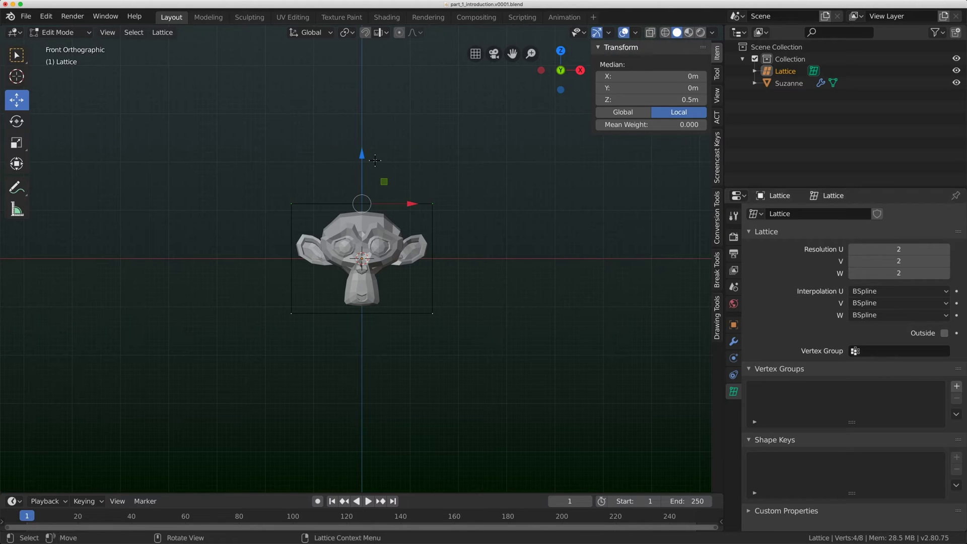
- Clear the point selection and box-select the lattice's upper row of points from the front view
scroll(425, 206, up, 3)
scroll(404, 214, down, 1)
mouse_move(426, 206)
shift+middle_down()
mouse_move(404, 215)
mouse_move(422, 199)
shift+middle_up()
scroll(413, 229, up, 1)
key(alt+a)
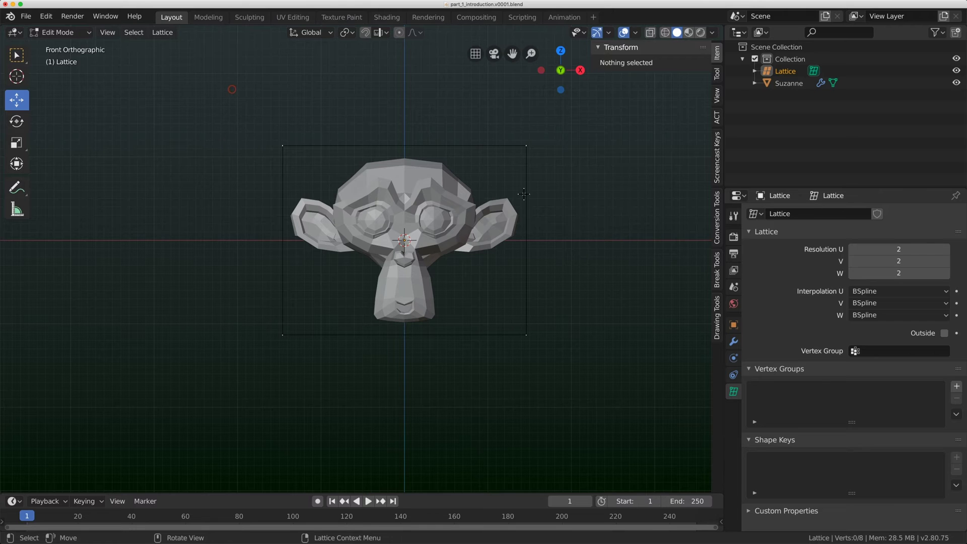
key(b)
drag(564, 116, 274, 166)
middle_drag(274, 167, 309, 161)
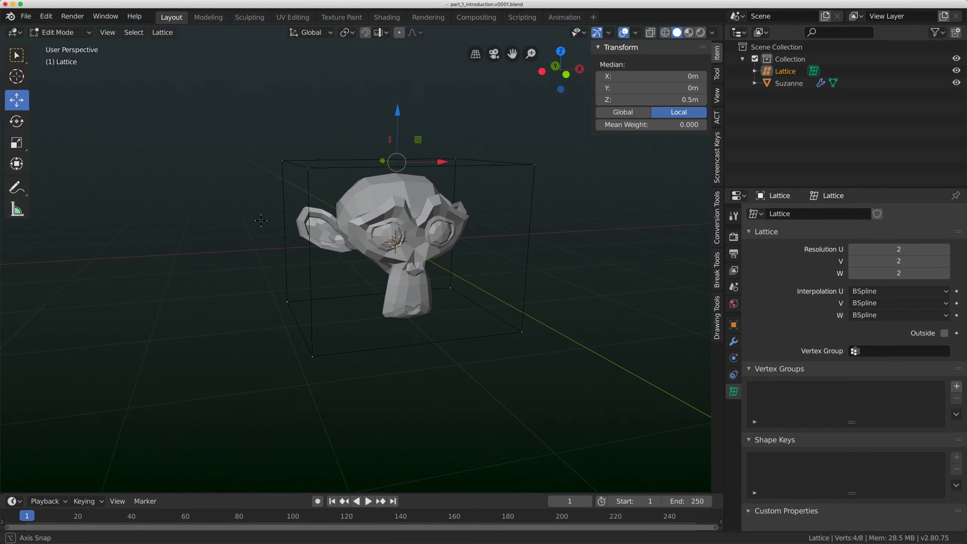
key(KP_1)
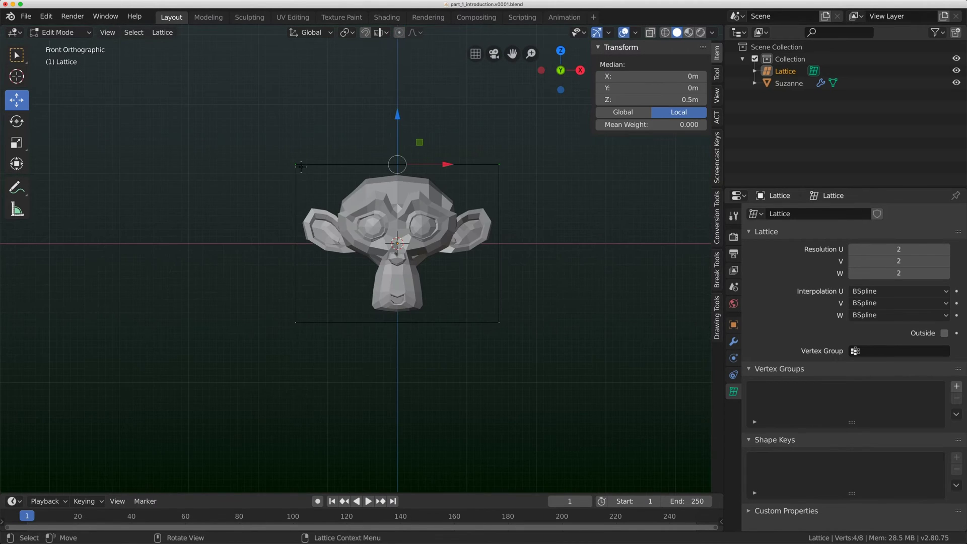
- Move the upper points straight down to a local Z of about -0.49 m, inspect the flattened head and undo the move
drag(404, 115, 397, 272)
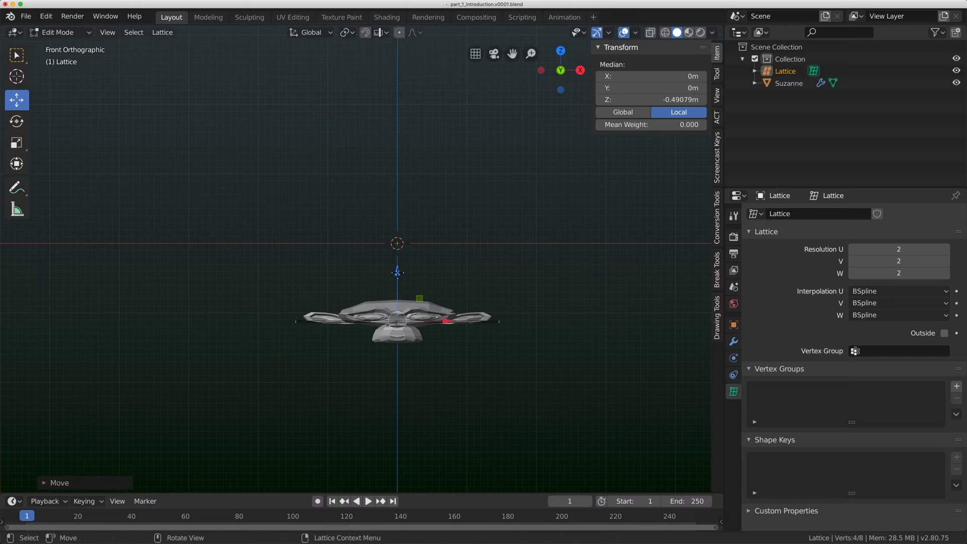
middle_drag(353, 263, 361, 289)
key(KP_1)
key(ctrl+z)
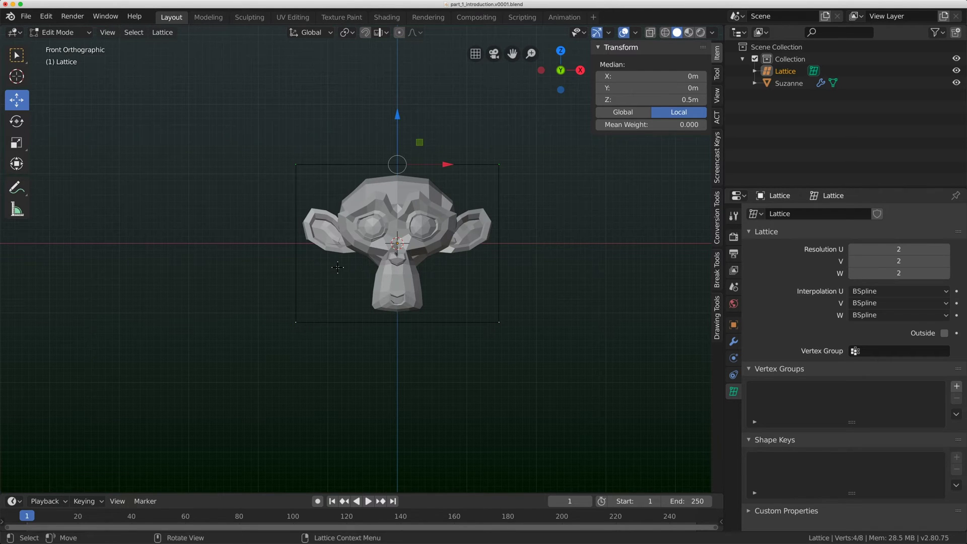
- Set the lattice's U, V and W interpolation to Linear and try moving the upper points along Z
click(877, 294)
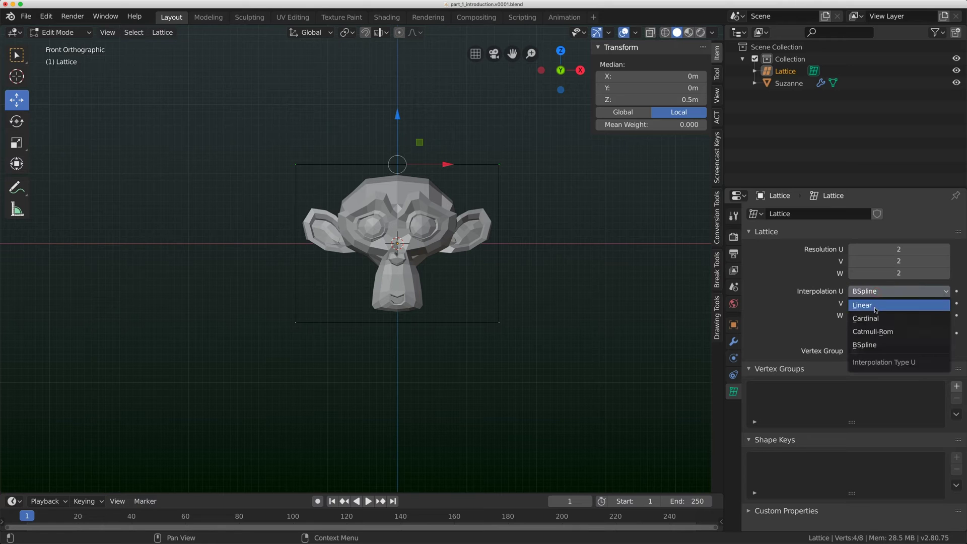
click(867, 305)
click(872, 304)
click(862, 317)
click(871, 315)
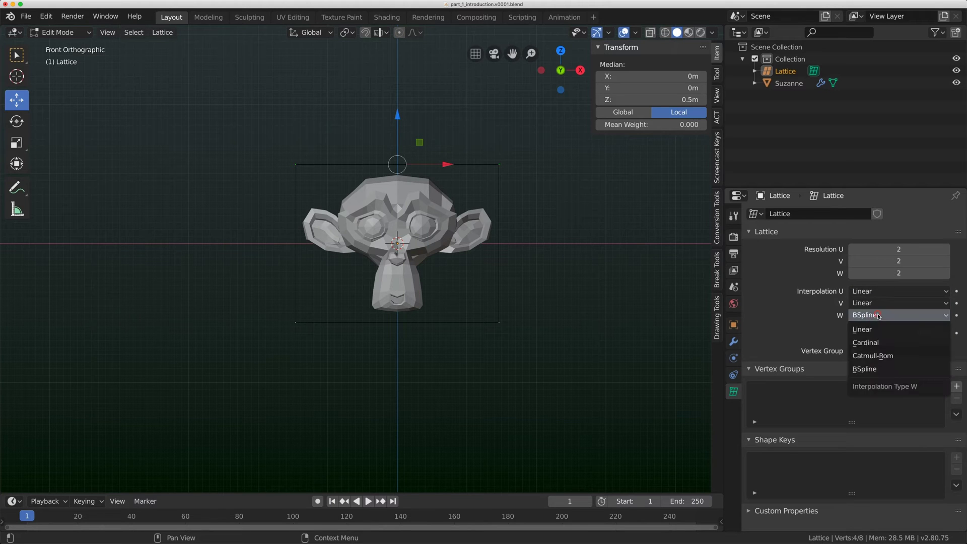
click(862, 330)
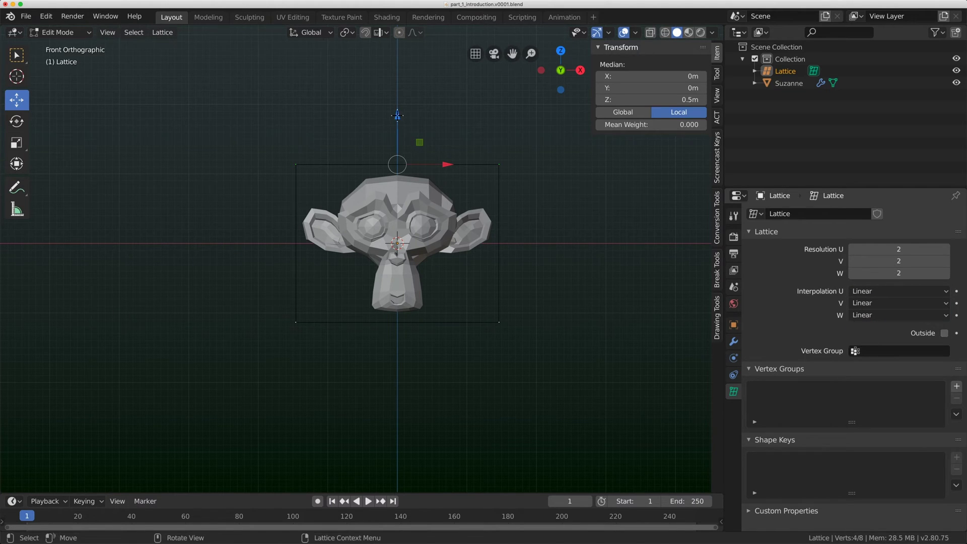
drag(398, 116, 447, 140)
- Set the lattice's interpolation back to BSpline for U, V and W
click(877, 292)
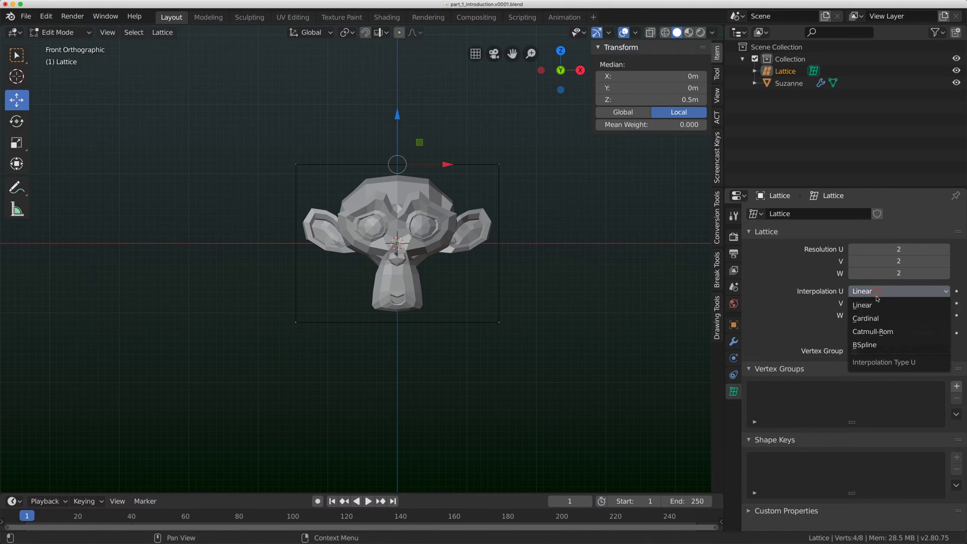
click(880, 344)
click(875, 304)
click(877, 356)
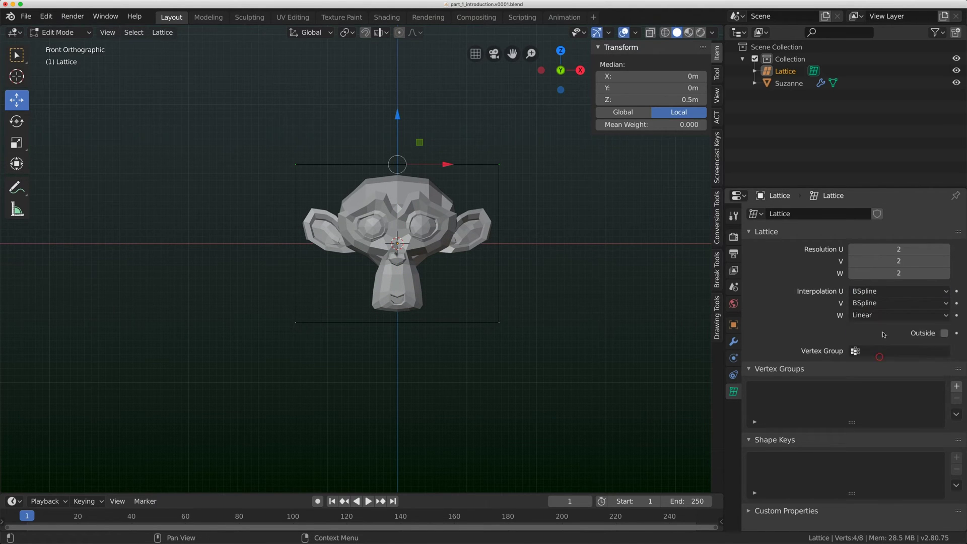
click(876, 315)
click(875, 369)
- Select all eight lattice points and move them freely to a local median of about X -0.73, Y 0.25, Z 1.16 m
scroll(410, 271, down, 4)
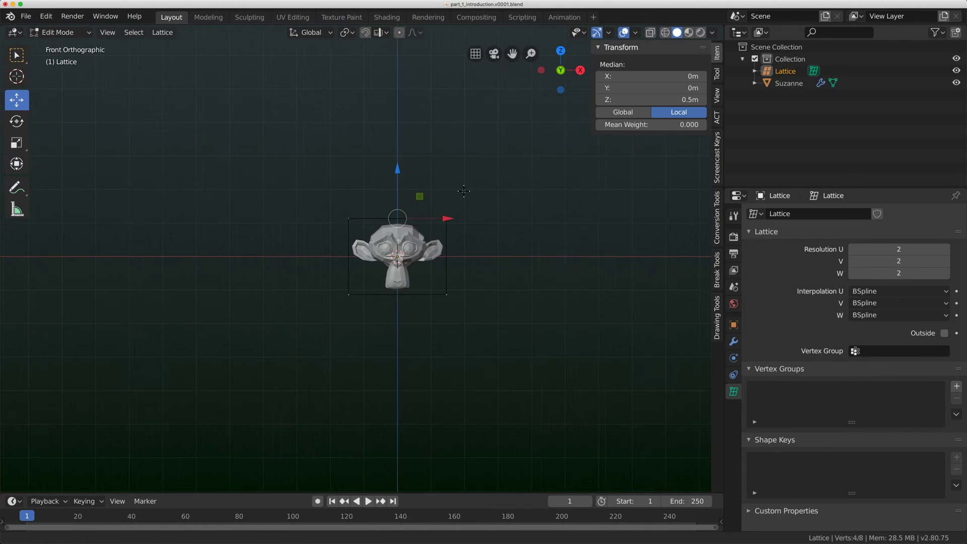
drag(255, 156, 491, 283)
key(ctrl+z)
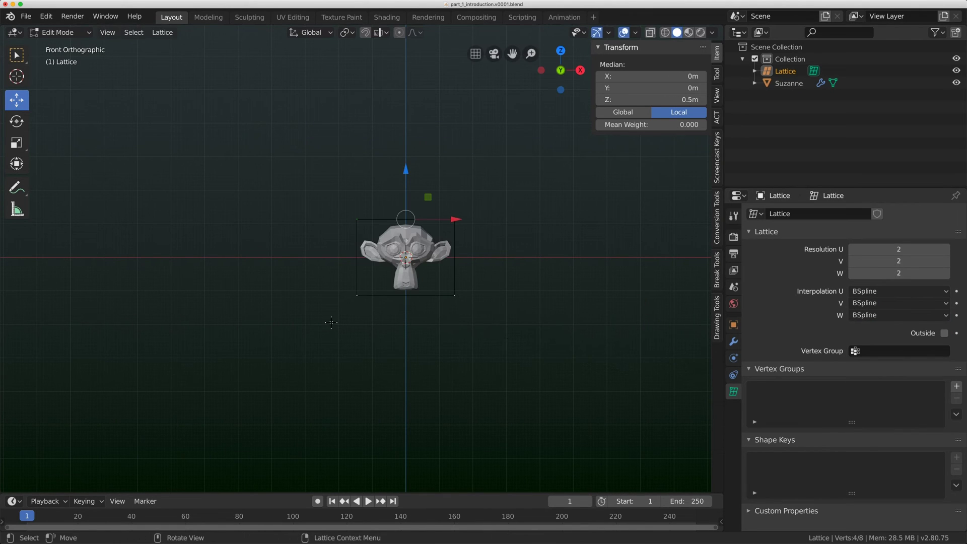
key(g)
middle_drag(334, 276, 342, 281)
key(g)
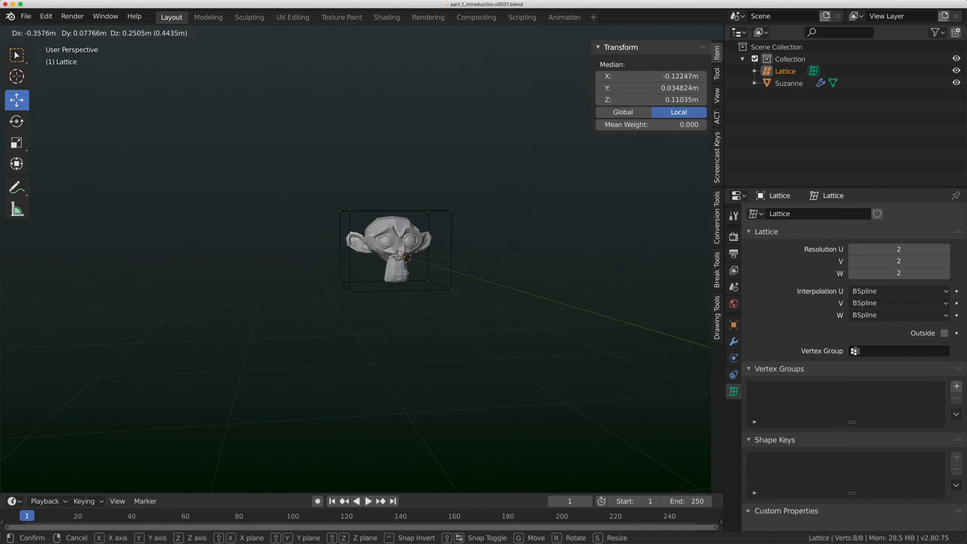
click(295, 190)
shift+middle_drag(357, 217, 424, 265)
key(g)
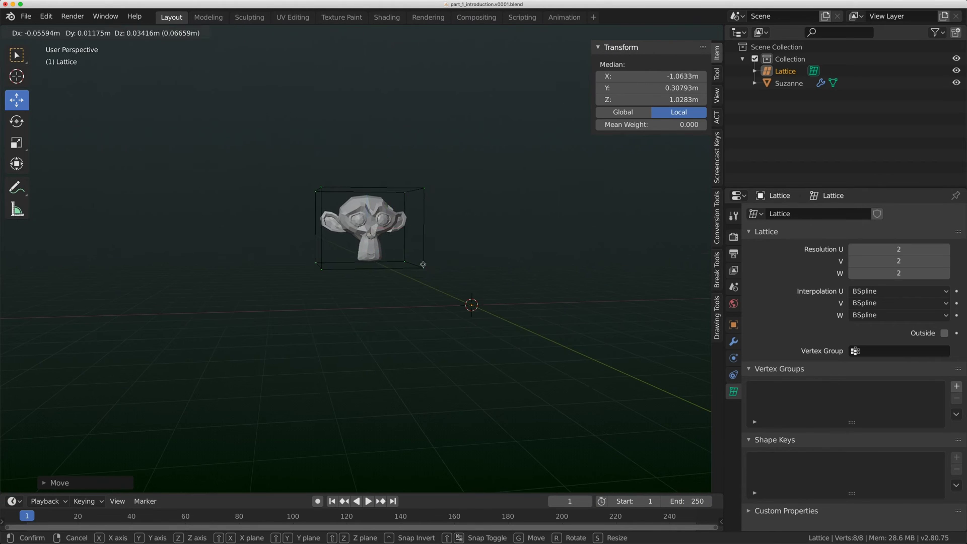
click(481, 265)
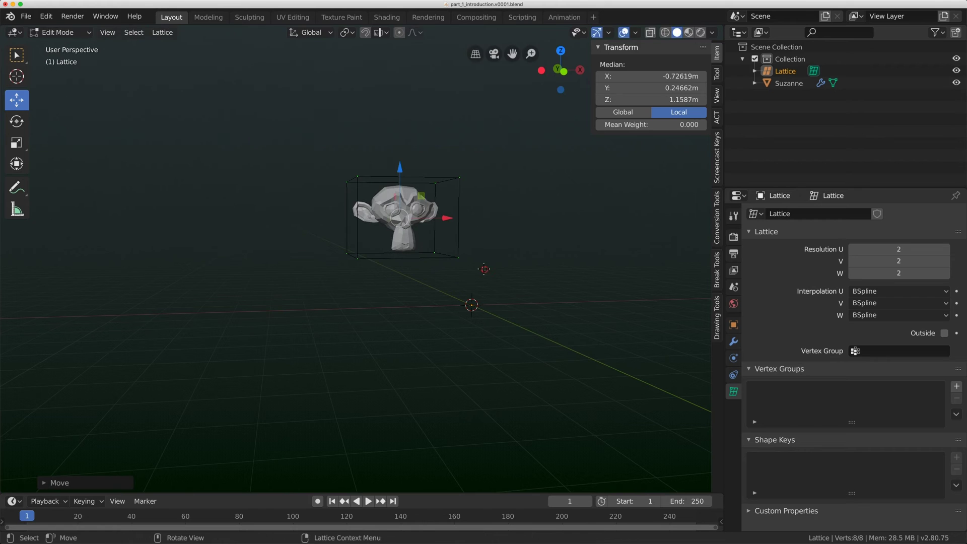
- Rotate all the lattice points around the head with repeated trackball and view-axis rotations under BSpline interpolation
key(r)
key(r)
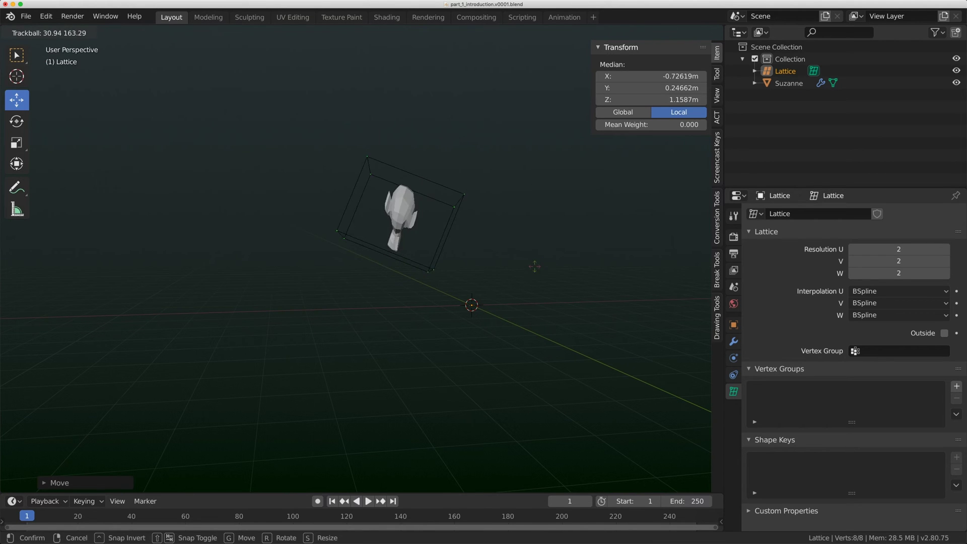
click(554, 280)
middle_drag(554, 280, 328, 261)
scroll(329, 216, up, 3)
middle_drag(307, 220, 350, 230)
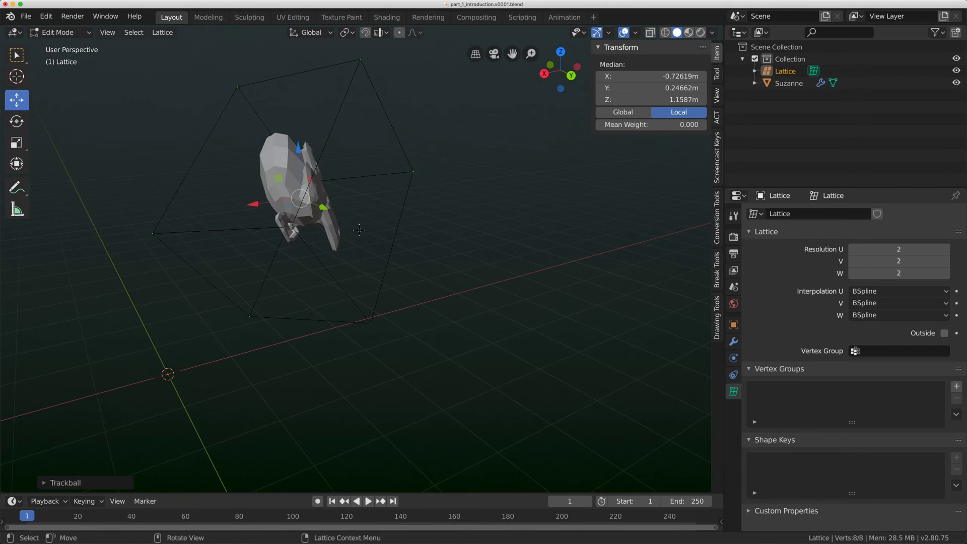
key(r)
key(r)
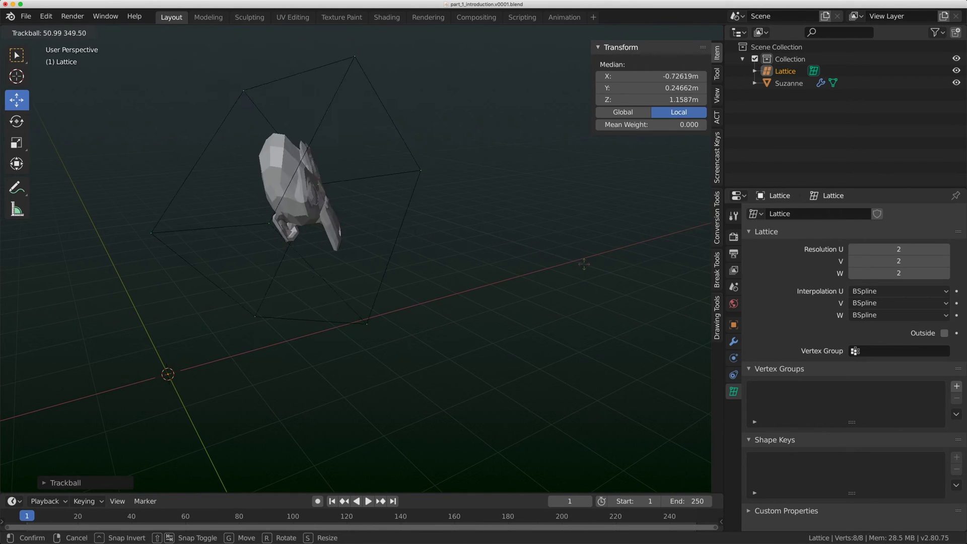
key(r)
click(403, 177)
scroll(397, 178, down, 1)
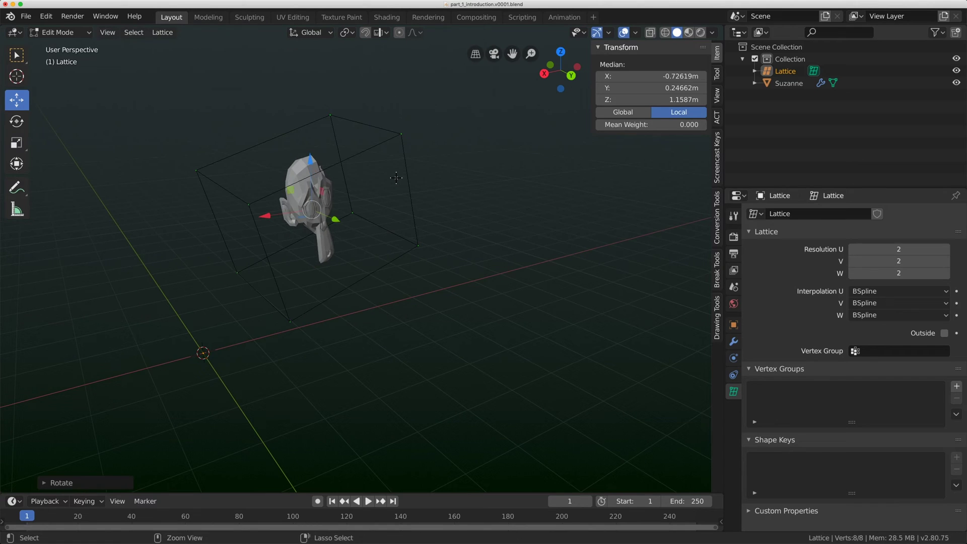
- Undo the rotations and moves so the lattice points are centred on the origin
key(ctrl+z)
key(ctrl+z)
key(ctrl+z)
key(ctrl+z)
middle_drag(282, 216, 469, 191)
- Set the lattice's interpolation to Linear for U, V and W
click(878, 294)
click(862, 305)
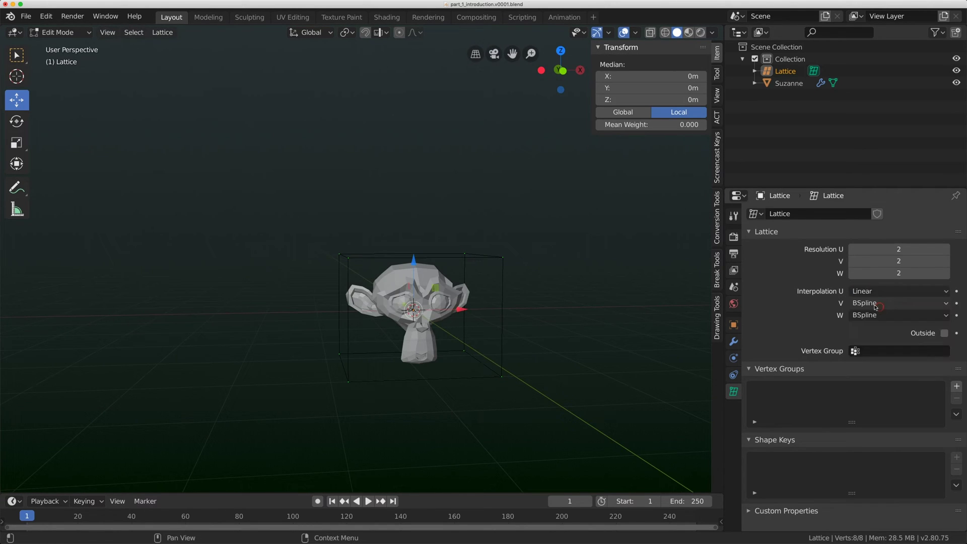
click(867, 303)
click(866, 316)
click(867, 315)
click(867, 330)
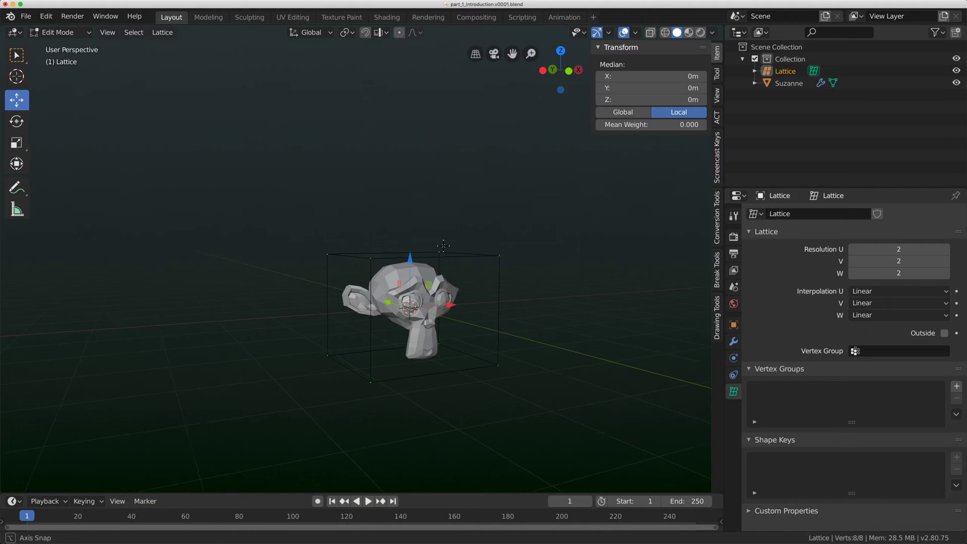
- Rotate all eight lattice points twice with trackball rotation to test Linear interpolation
key(r)
key(r)
click(482, 249)
middle_drag(481, 249, 324, 236)
key(r)
key(r)
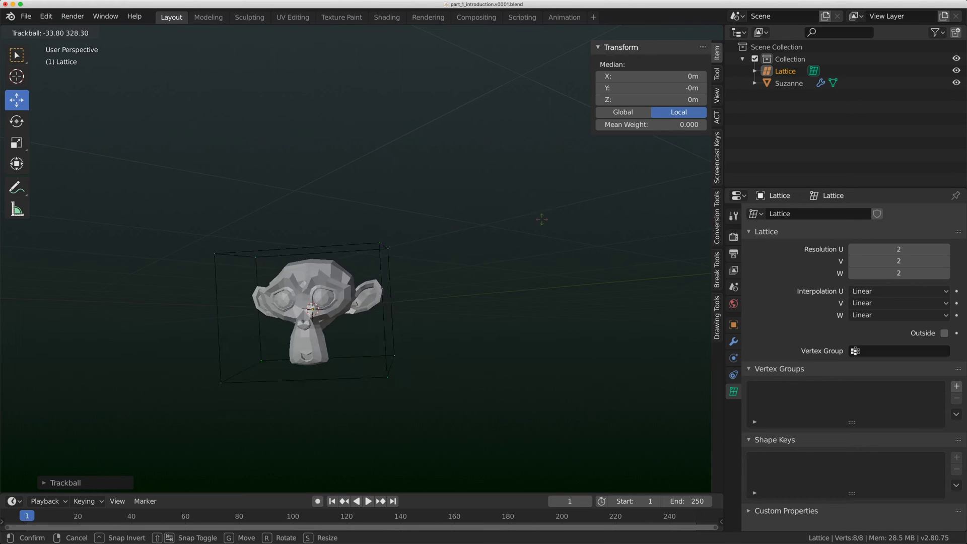
click(566, 195)
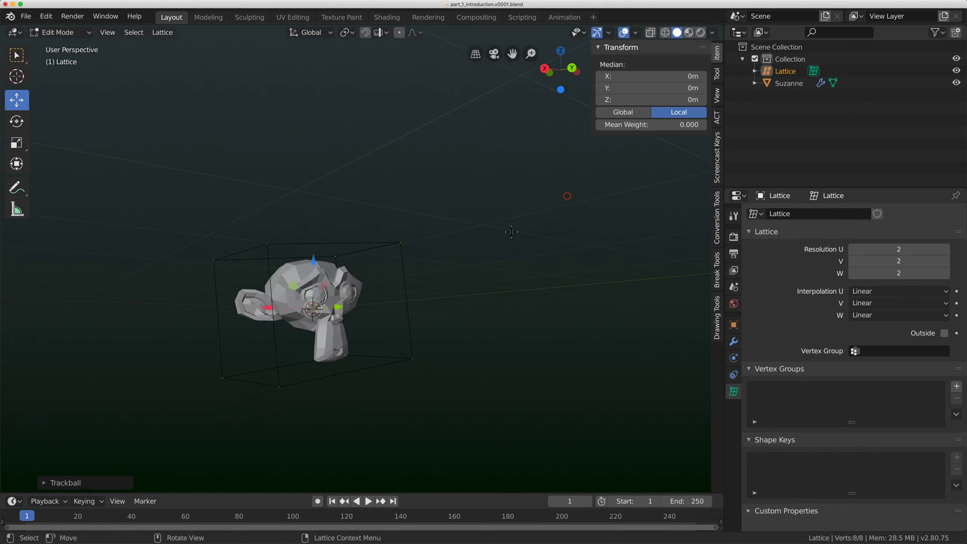
- Clear the selection, box-select the four upper lattice points and move them freely to shear the head
click(172, 193)
key(b)
drag(432, 180, 151, 302)
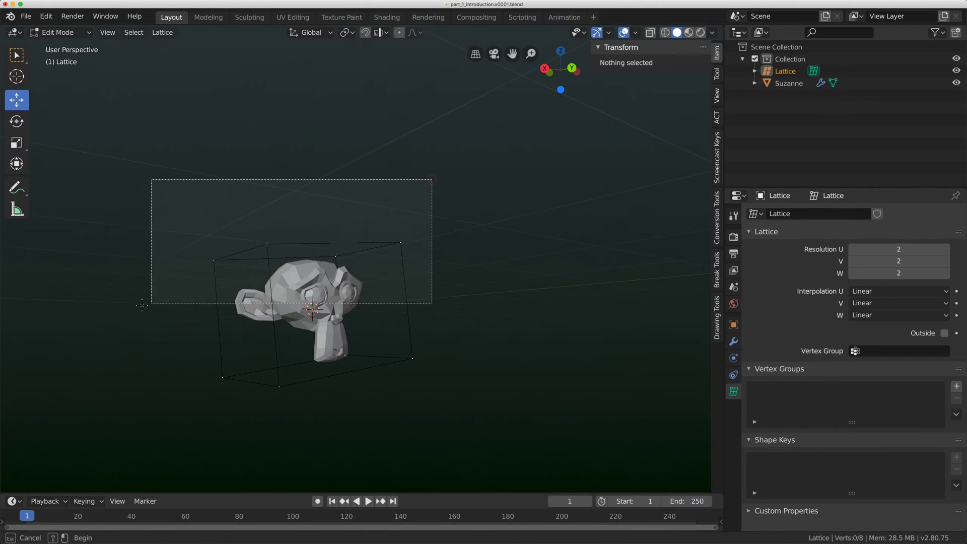
key(g)
click(218, 373)
key(g)
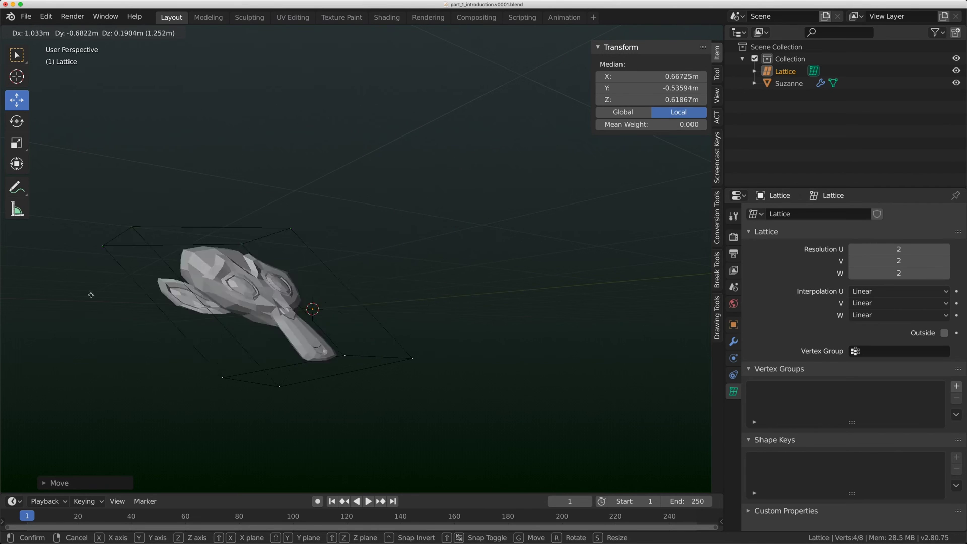
click(211, 230)
- Undo the shearing moves and trackball rotations of the lattice points and return to the front view
key(ctrl+z)
key(ctrl+z)
key(ctrl+z)
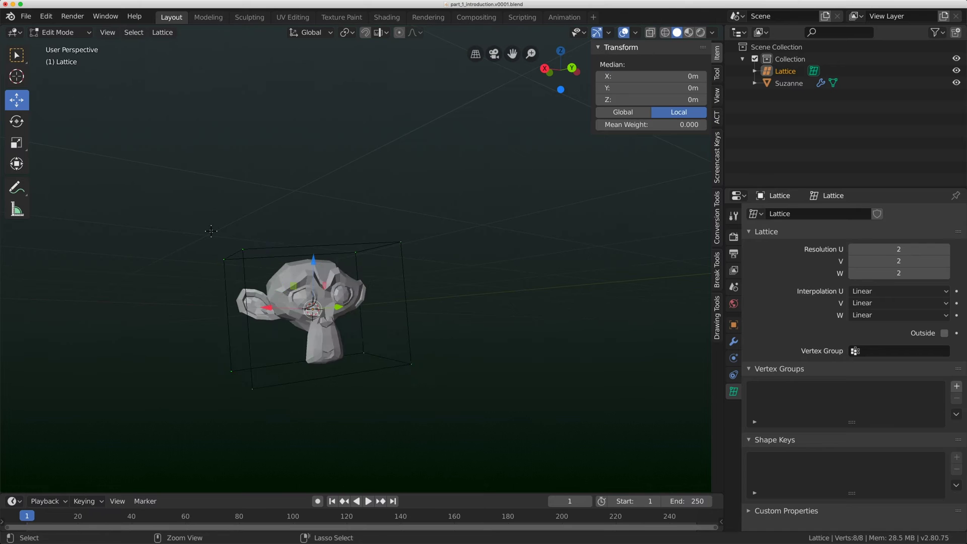
key(KP_5)
key(KP_1)
scroll(706, 288, up, 7)
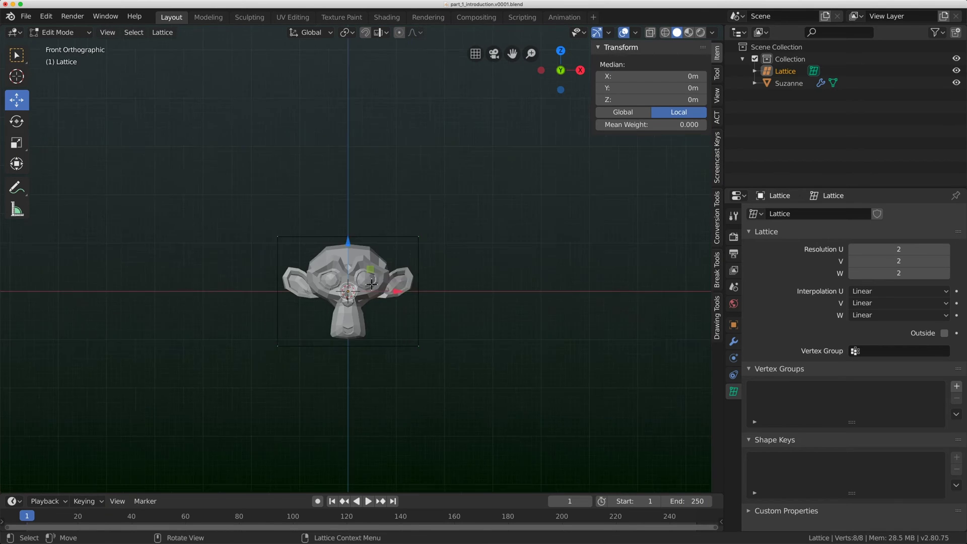
- Check the U interpolation options, keep Linear, and try moving the whole lattice freely before cancelling
click(864, 292)
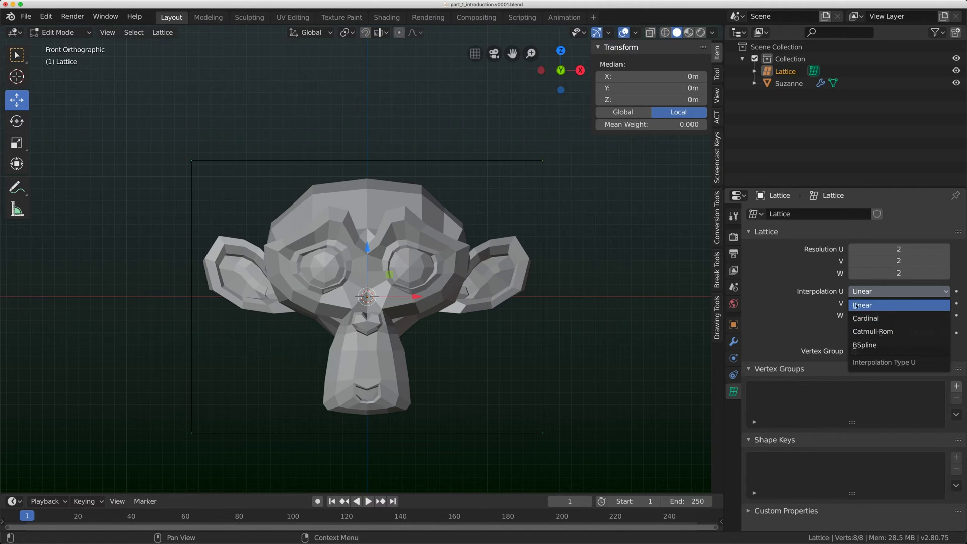
click(878, 306)
scroll(393, 212, down, 3)
key(g)
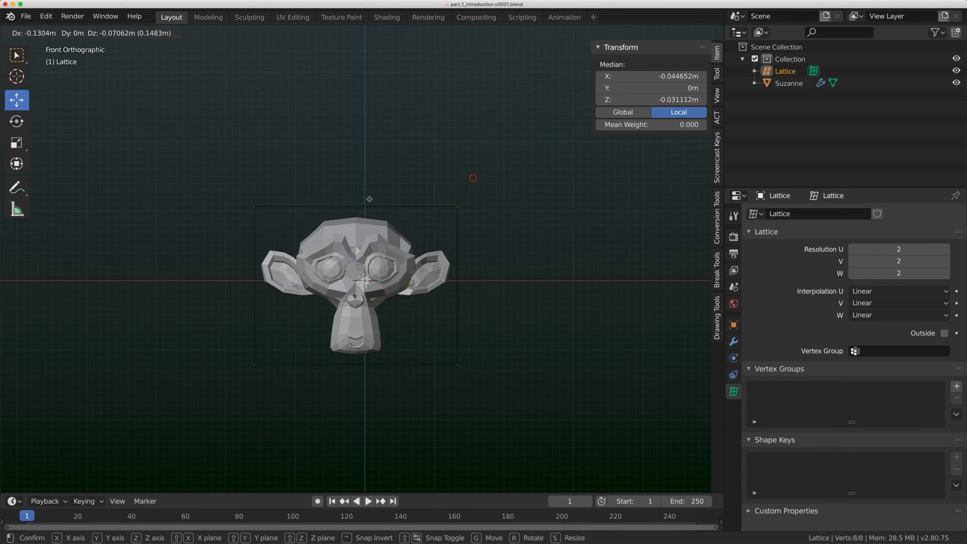
key(Escape)
- Box-select only the lattice's upper points and try moving them down along Z by about 1.16 m
key(Tab)
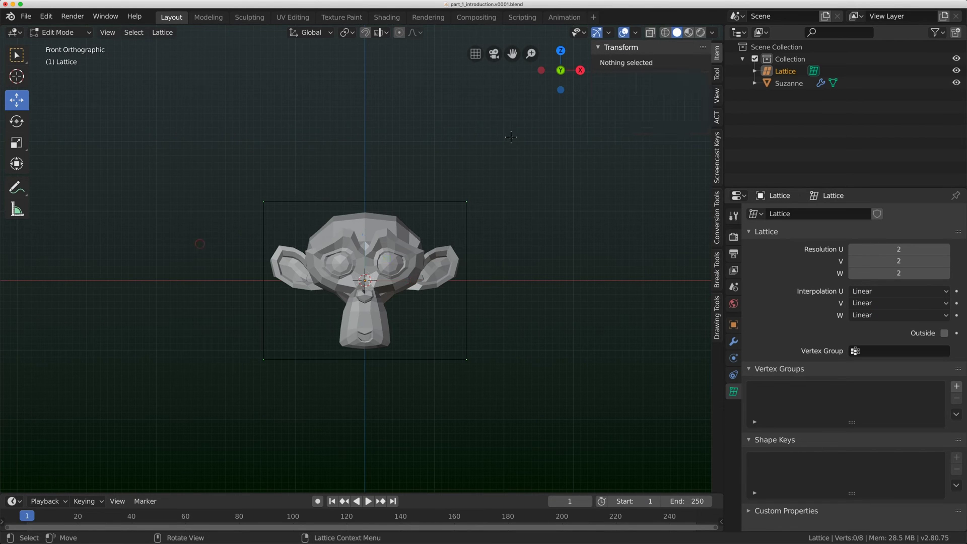
drag(493, 233, 232, 141)
key(g)
key(z)
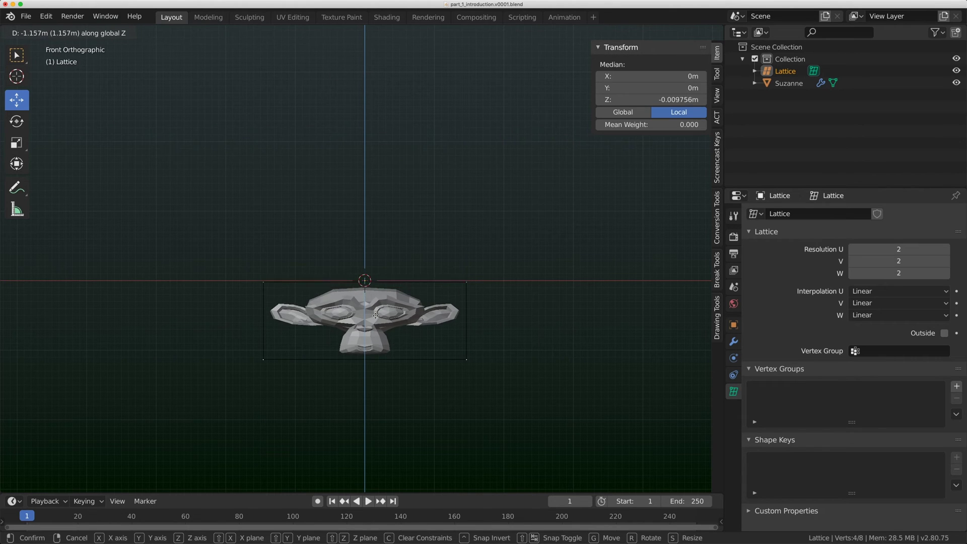
right_click(389, 207)
- Raise the lattice resolution to 3 in U, V and W
middle_drag(387, 212, 417, 225)
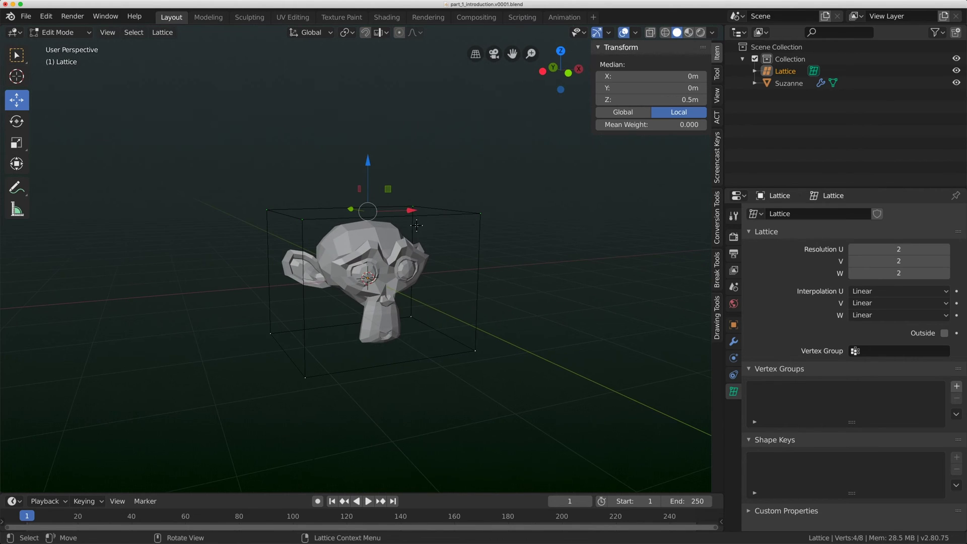
click(947, 250)
click(947, 262)
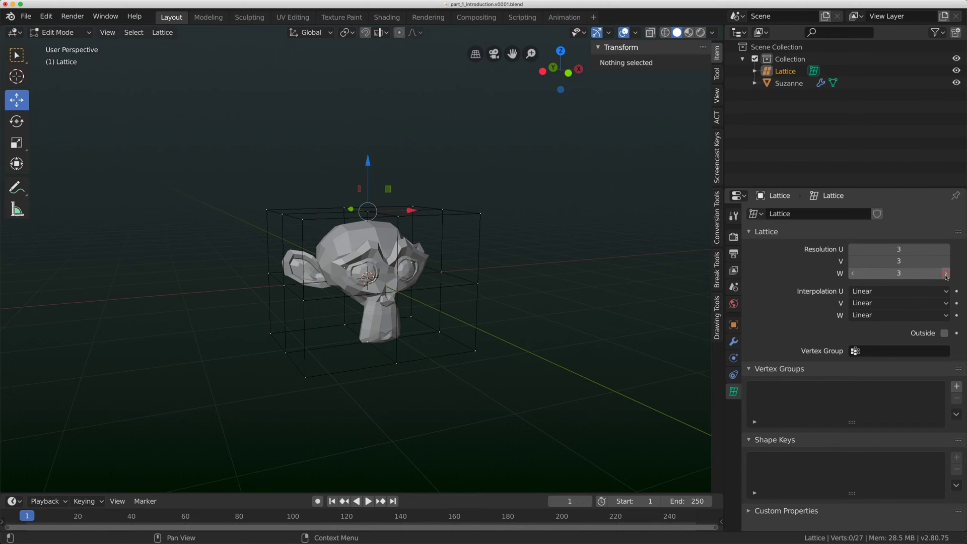
- Box-select the nine points of the lattice's upper layer and try moving them down along Z by about 0.32 m
middle_drag(426, 267, 232, 243)
key(b)
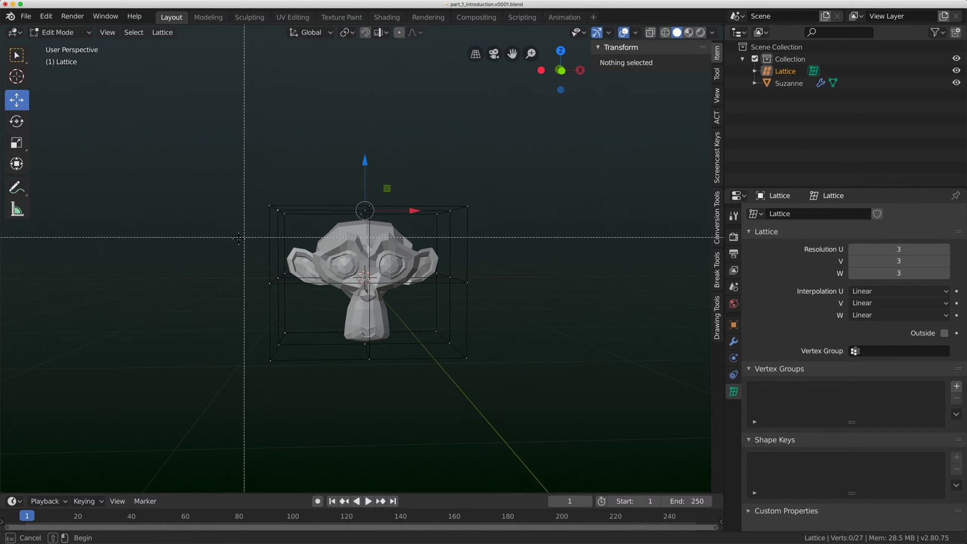
drag(223, 234, 565, 130)
key(g)
key(z)
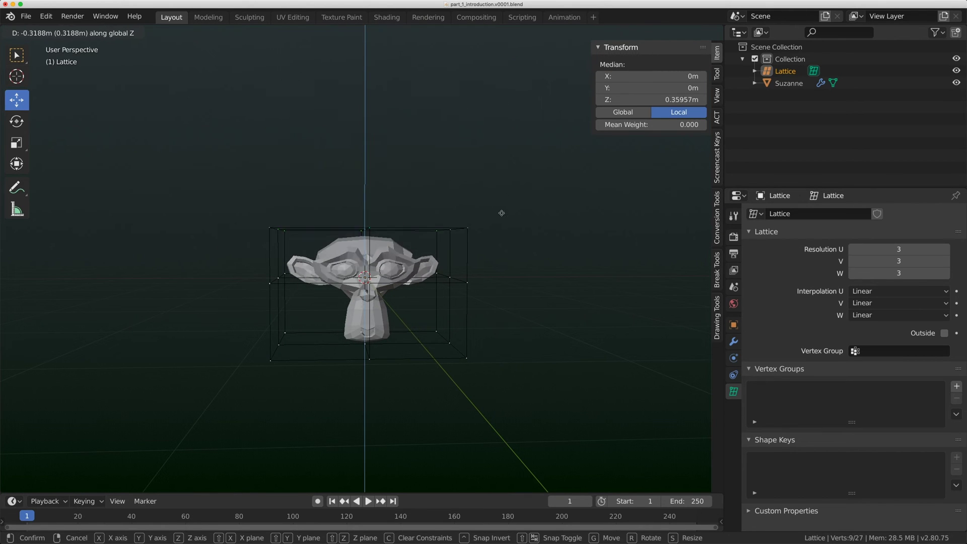
right_click(490, 231)
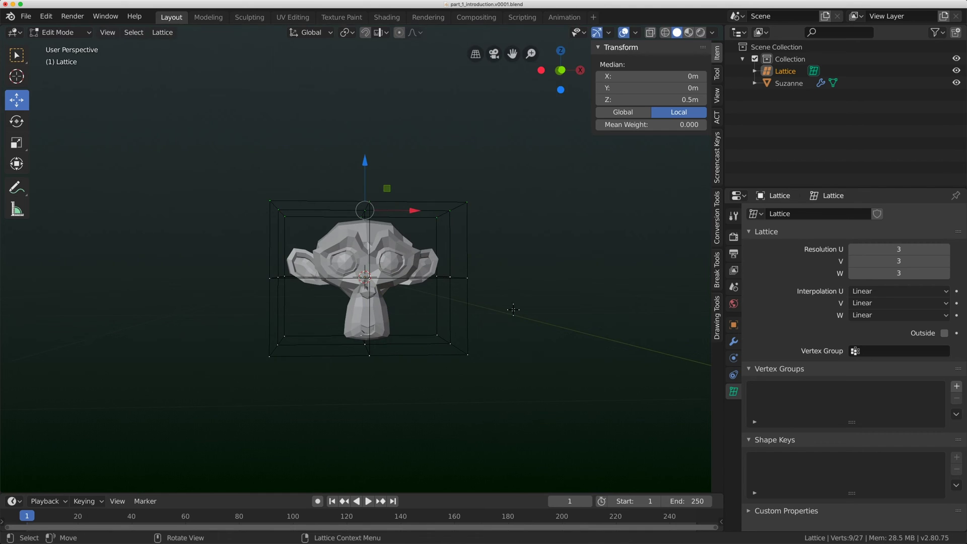
- Try a free move of the upper layer, undo it, then add the lower layer to the selection and try moving both
key(g)
click(466, 324)
key(super+z)
key(b)
drag(217, 305, 608, 404)
key(g)
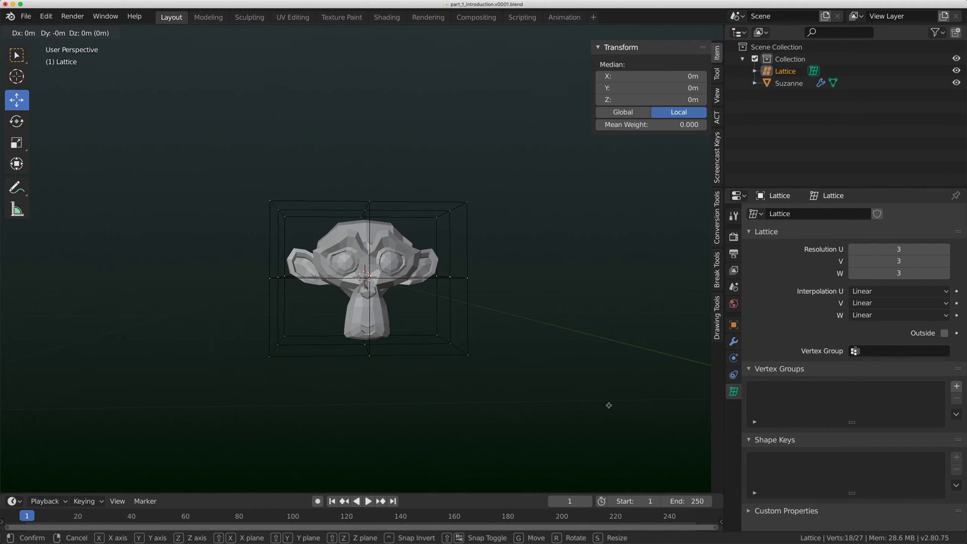
right_click(597, 386)
- Box-select only the nine points of the lattice's lower layer and try moving them up along Z by about 0.5 m
middle_drag(381, 318, 386, 322)
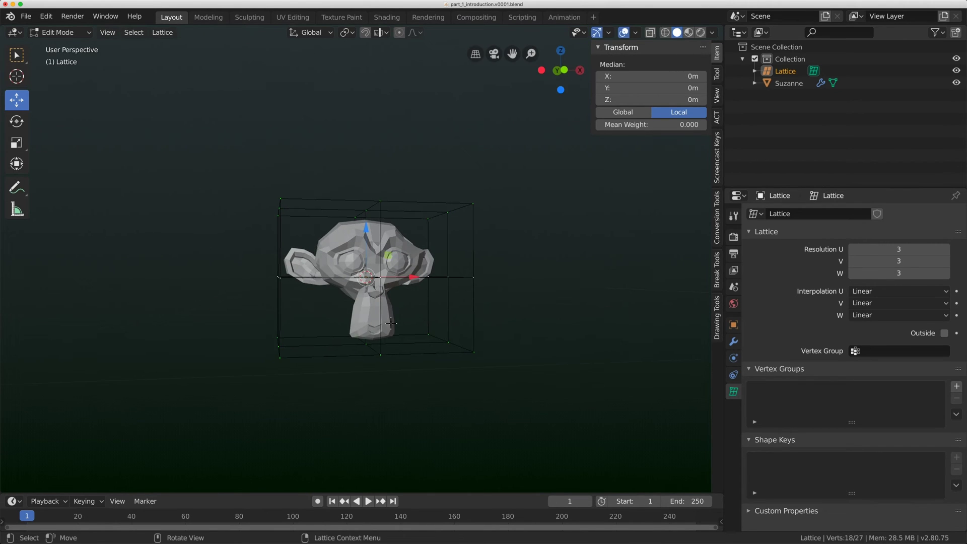
key(b)
click(242, 310)
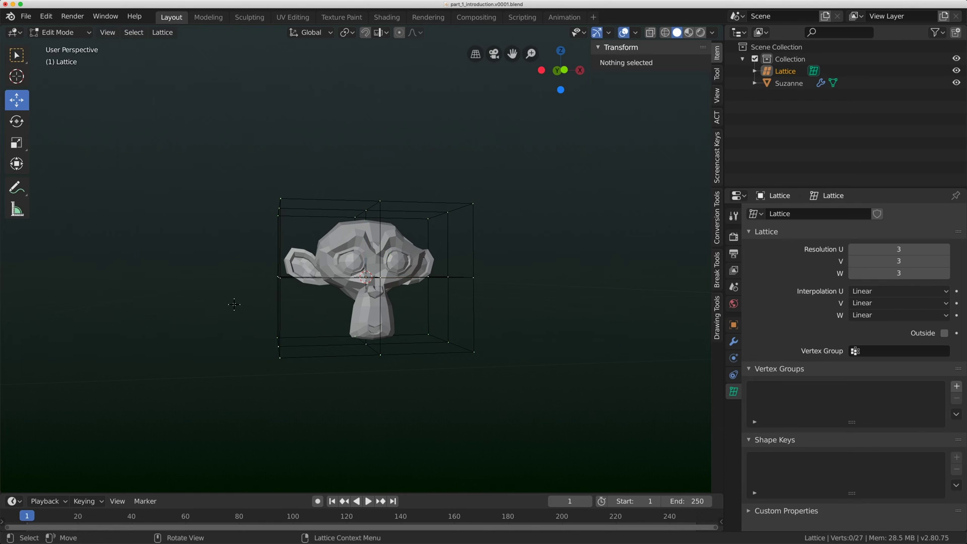
drag(267, 313, 506, 365)
key(g)
key(z)
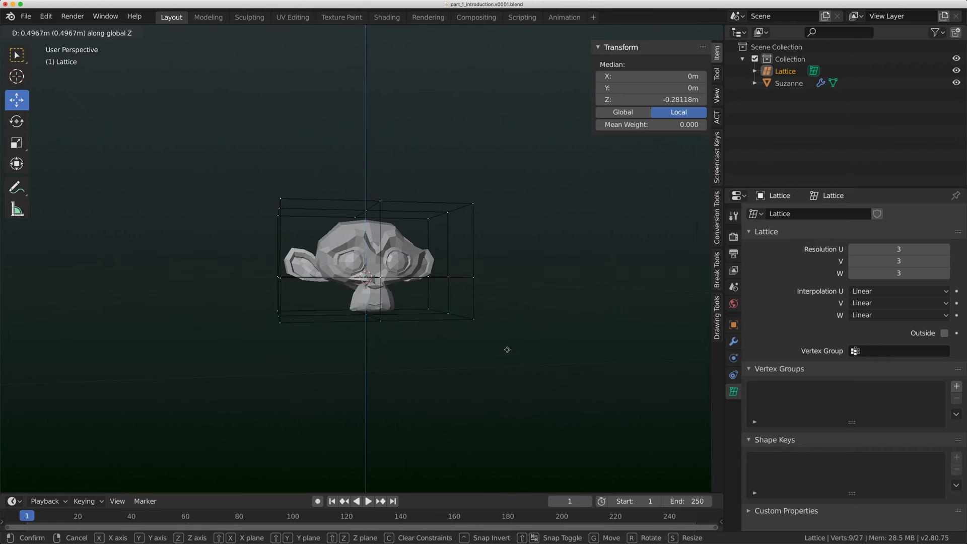
click(509, 371)
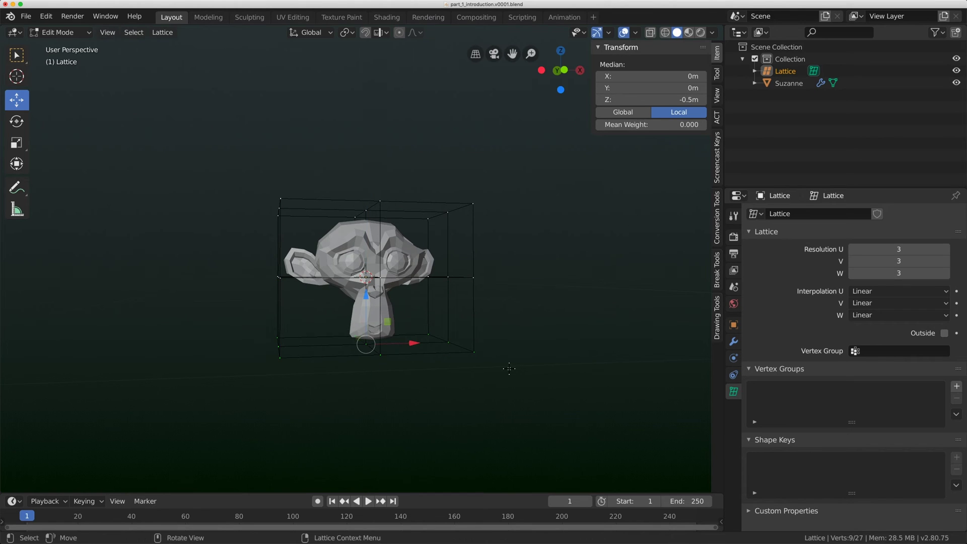
- Set the lattice's interpolation to BSpline in U, V and W
click(892, 296)
click(874, 343)
click(879, 303)
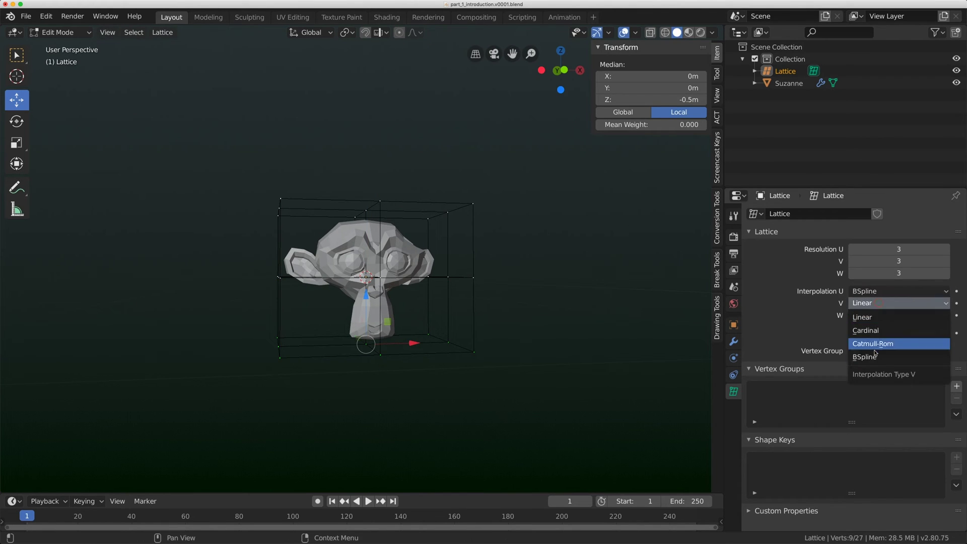
click(864, 357)
click(891, 315)
click(865, 368)
- Try moving the lower layer of lattice points up along Z by about 1.07 m
key(g)
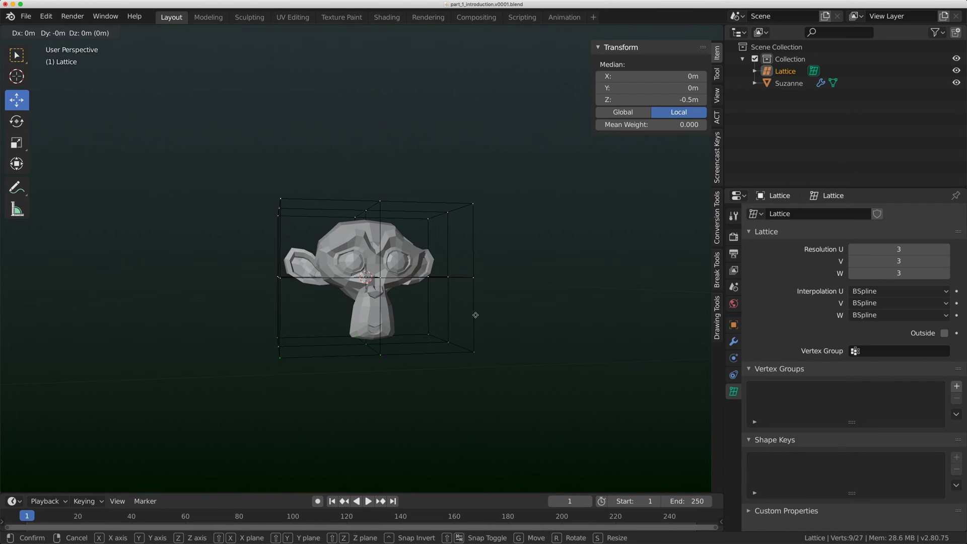
key(z)
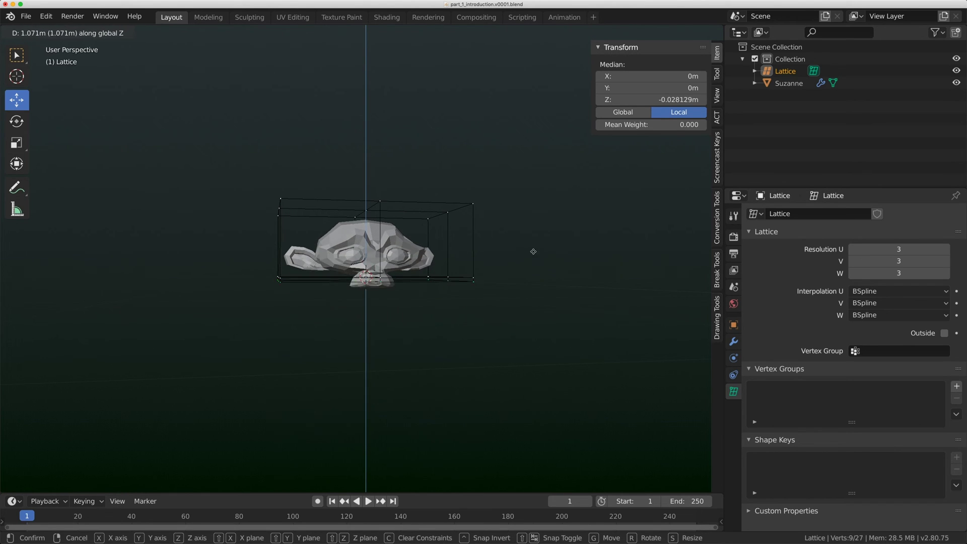
key(Escape)
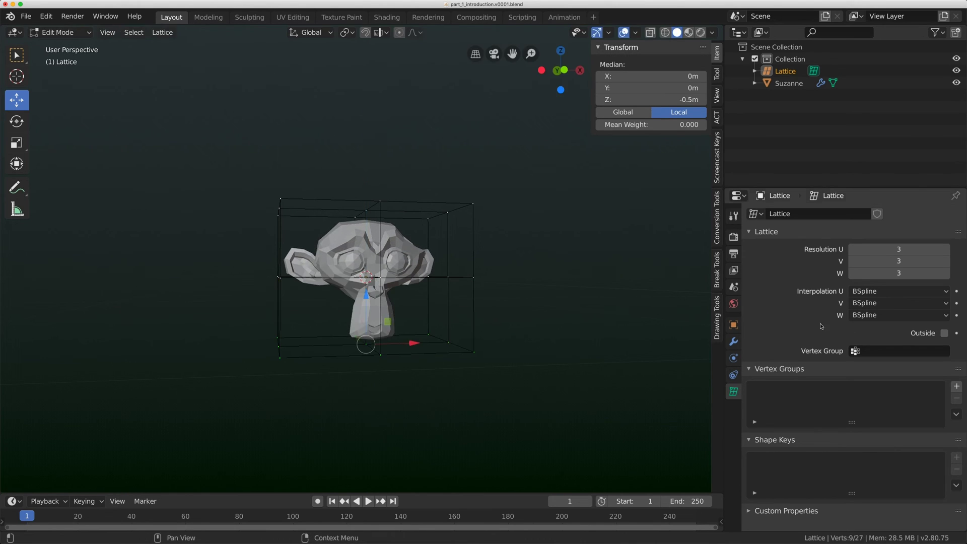
- Set the lattice's interpolation back to Linear in U, V and W
click(885, 294)
click(875, 303)
click(875, 303)
click(875, 315)
click(875, 314)
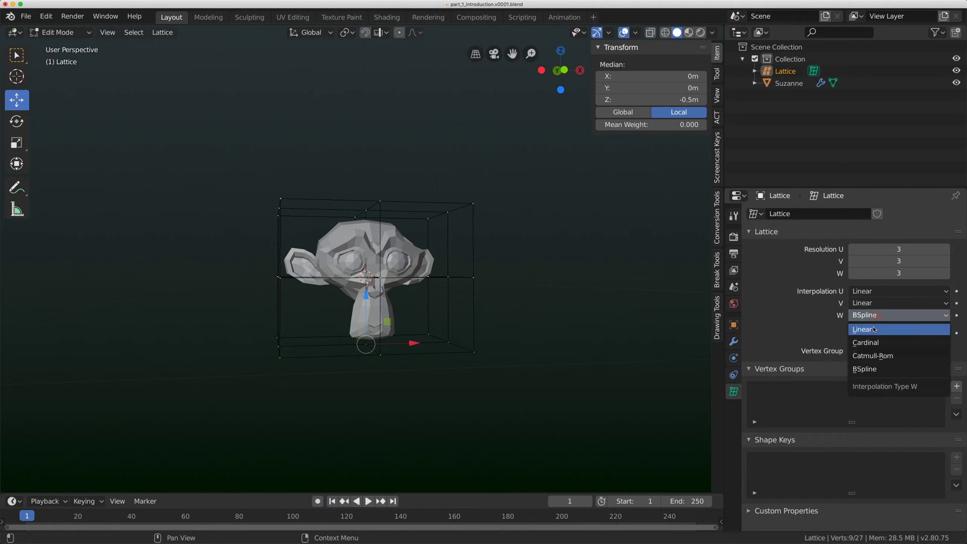
click(873, 329)
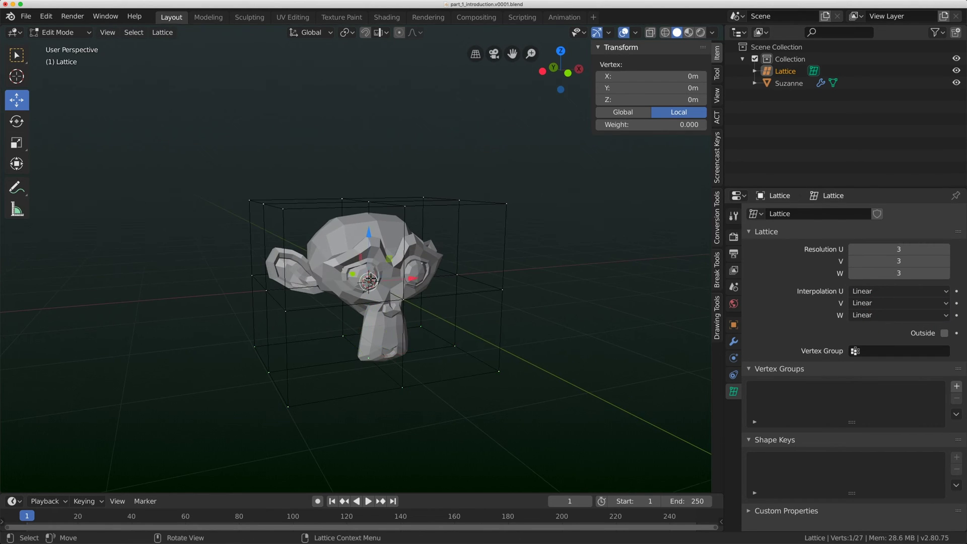
- Move the lattice's single centre point along Z to a local height of about -0.087 m, and try a free move of it
middle_drag(370, 279, 383, 278)
drag(371, 233, 371, 290)
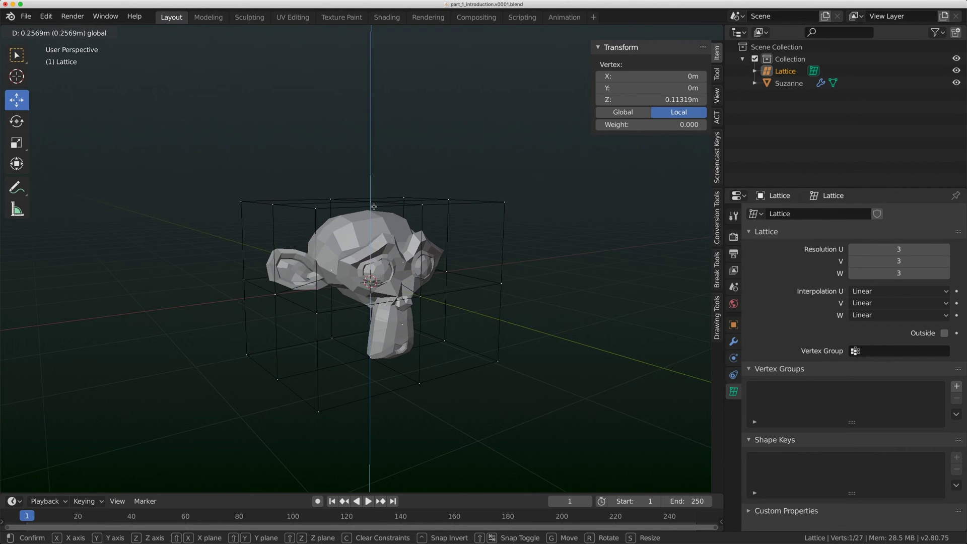
drag(383, 189, 375, 212)
key(g)
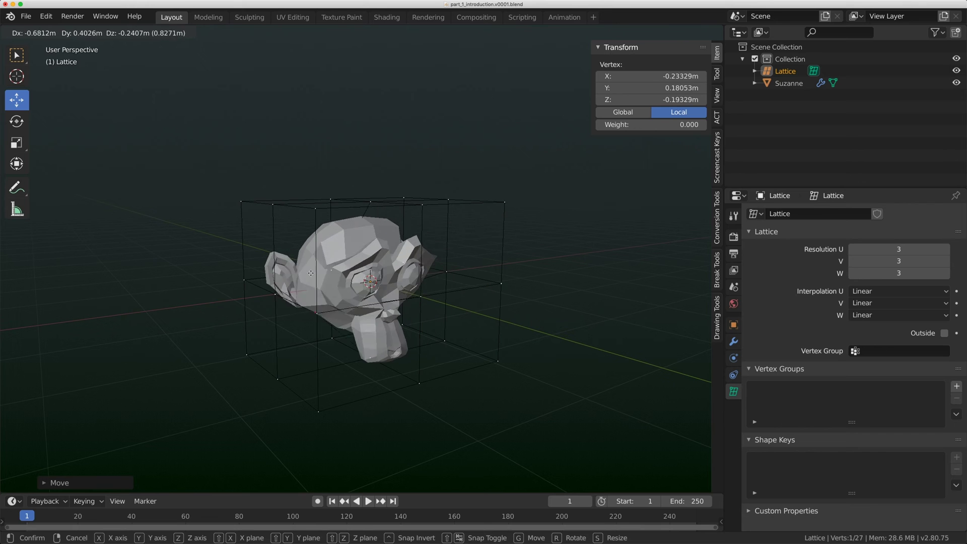
right_click(354, 240)
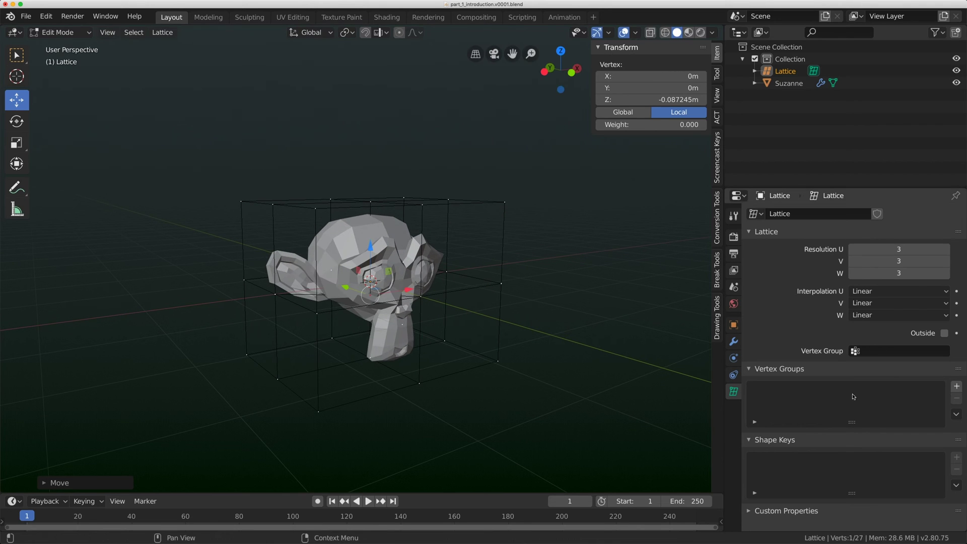
- Enable the lattice's Outside option and hide the monkey head to inspect the bare lattice in Object Mode
click(944, 333)
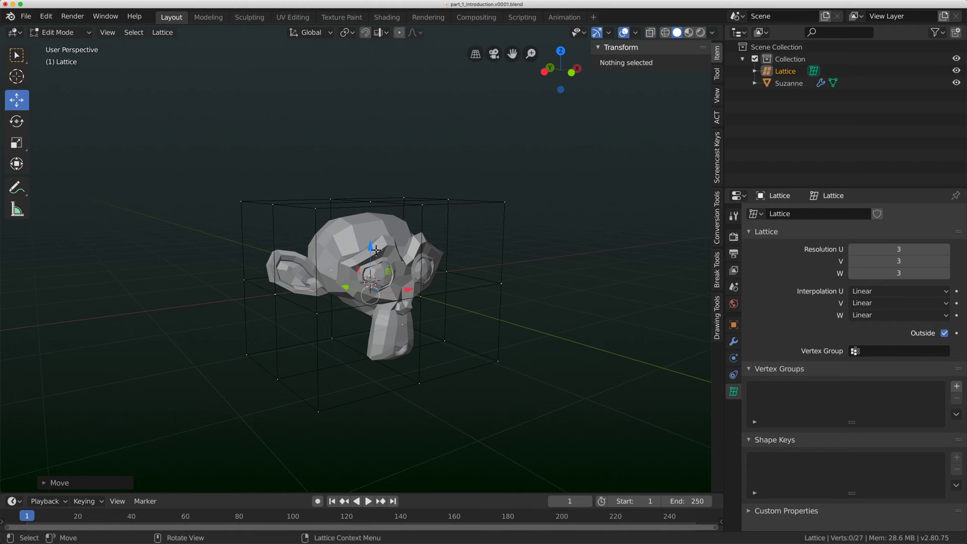
middle_drag(372, 268, 408, 269)
scroll(403, 242, down, 3)
scroll(431, 251, up, 2)
click(957, 84)
scroll(393, 283, up, 3)
key(Tab)
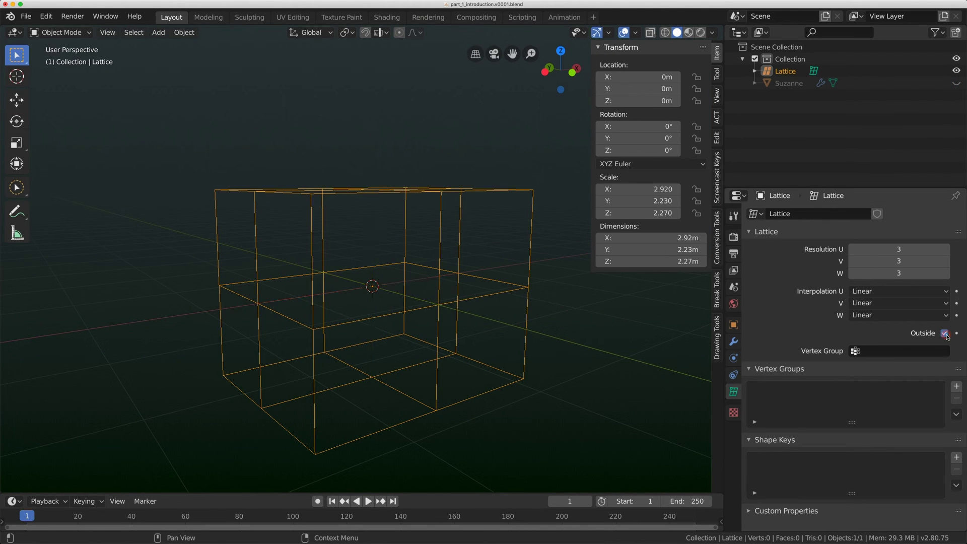
- Show the monkey head again and compare the lattice with Outside off and on, leaving the option enabled
click(957, 86)
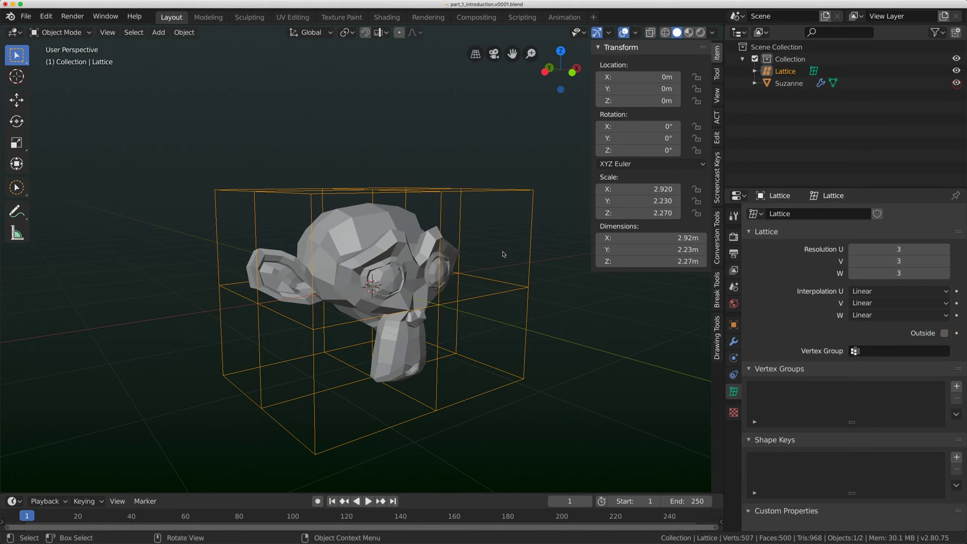
middle_drag(503, 252, 490, 264)
scroll(490, 264, down, 1)
middle_drag(398, 292, 422, 287)
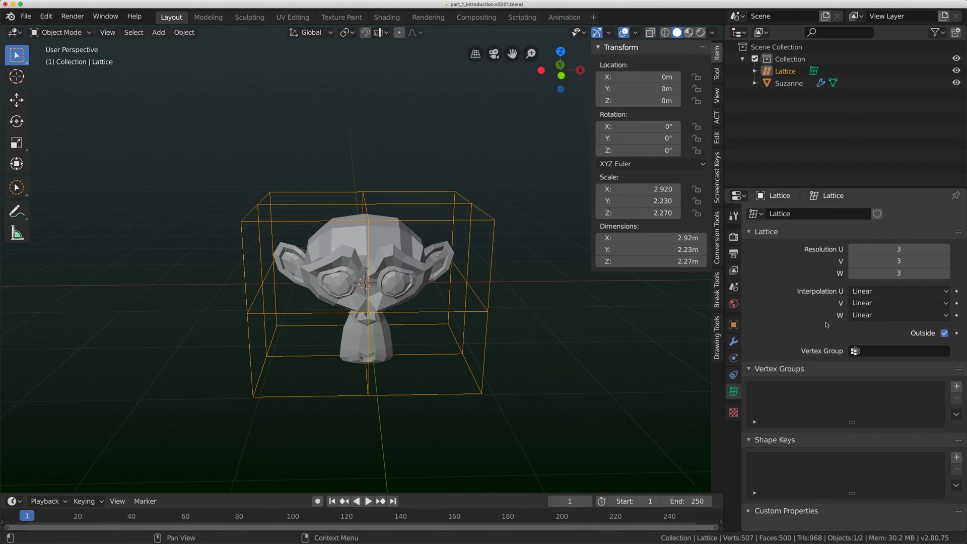
- Raise the lattice resolution to 4 in U, V and W
middle_drag(579, 302, 505, 292)
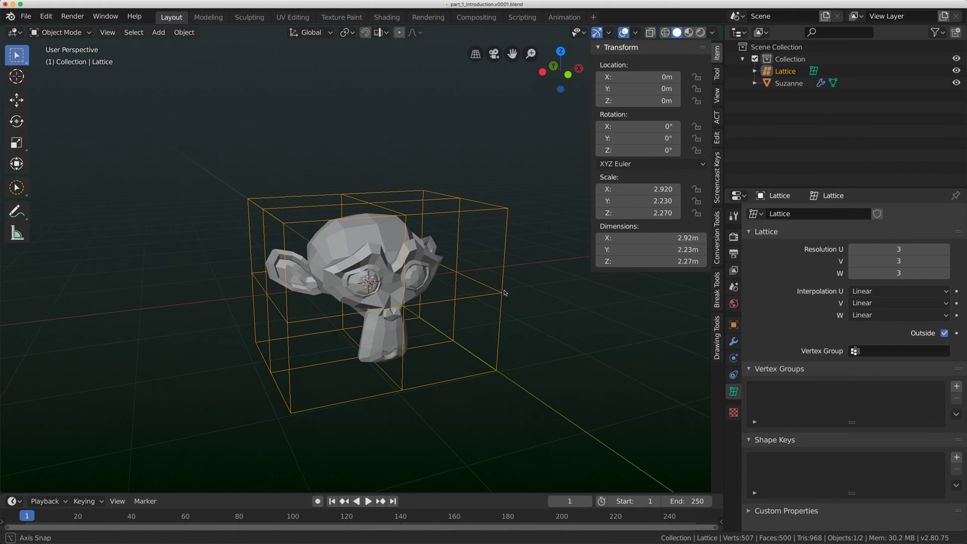
click(943, 250)
click(943, 261)
click(943, 273)
- In Edit Mode, box-select the lattice's upper layer of 16 points and try moving it down along Z by about 0.29 m
middle_drag(383, 237, 348, 231)
key(Tab)
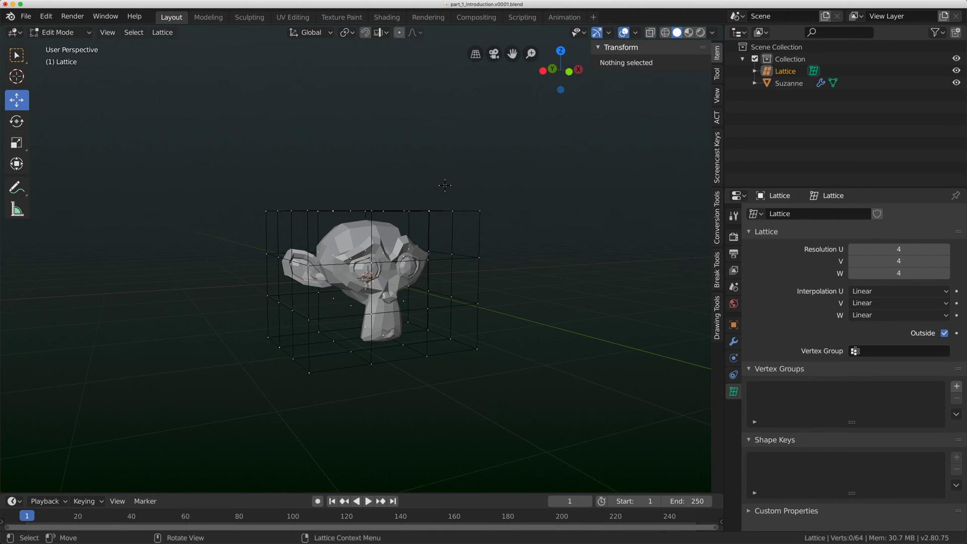
key(b)
drag(500, 130, 213, 238)
key(g)
key(z)
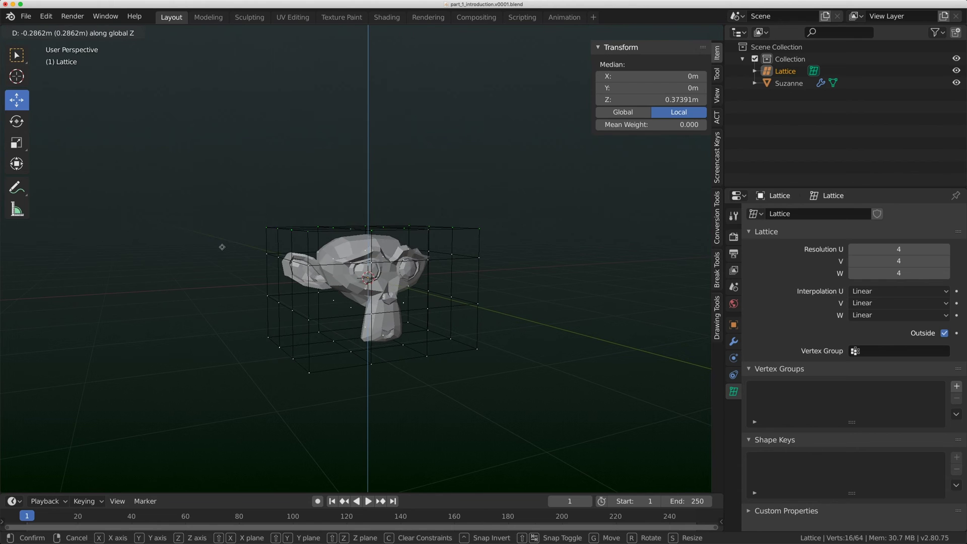
key(Escape)
key(Tab)
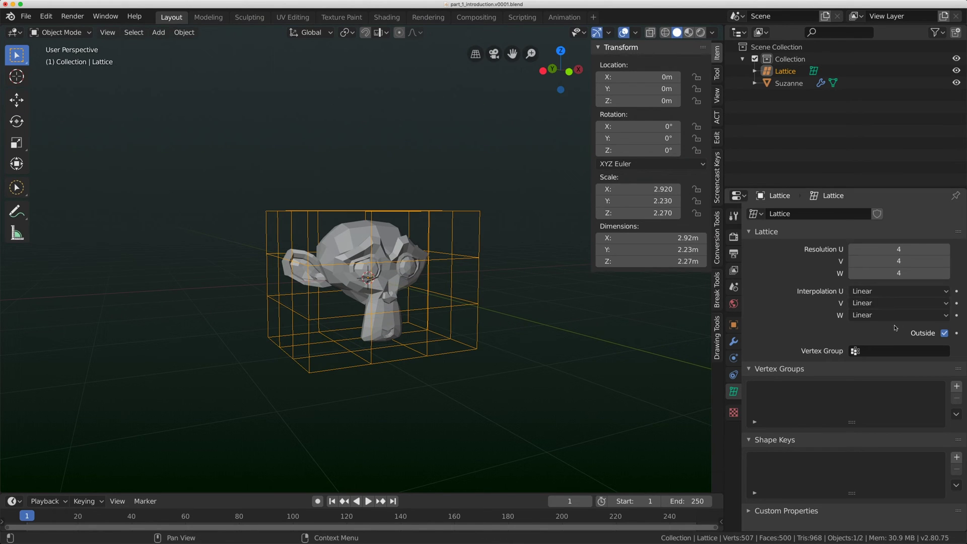
- Try moving the whole lattice object in the XZ plane by about 1.8 m, keeping its Y position locked
middle_drag(403, 285, 376, 285)
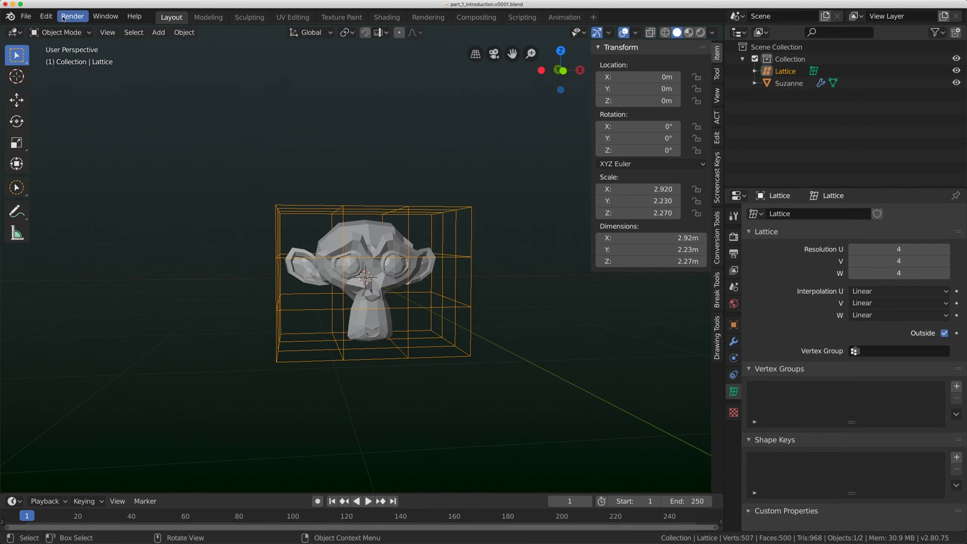
click(54, 33)
click(68, 47)
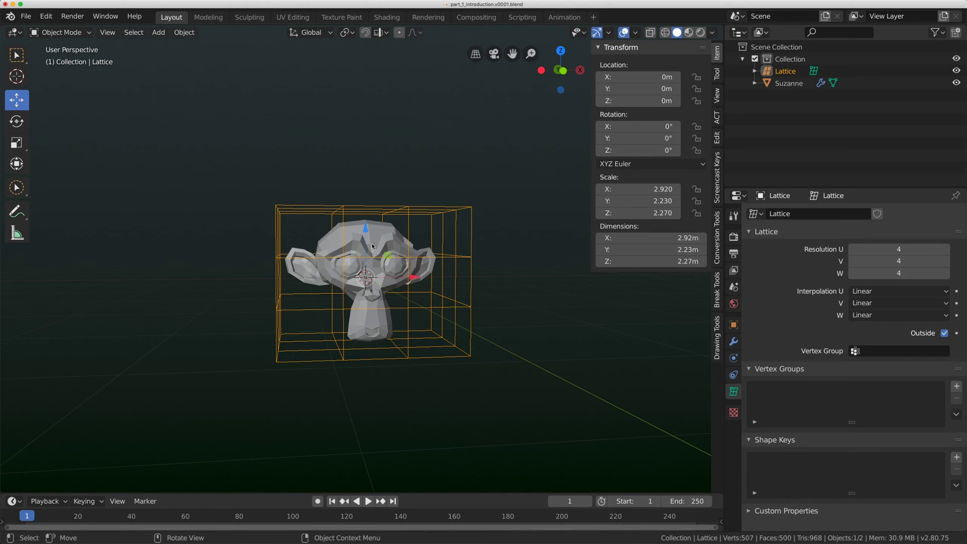
key(g)
key(shift+y)
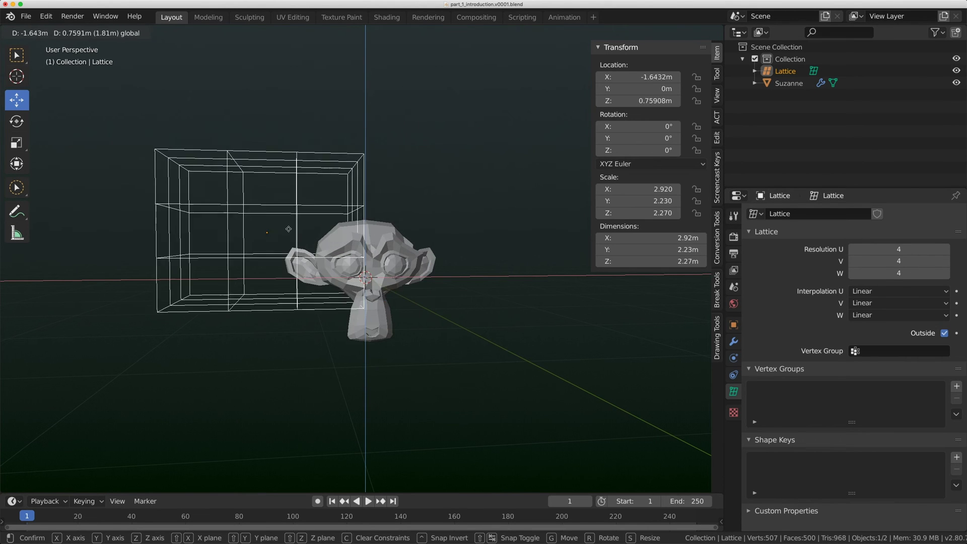
key(Escape)
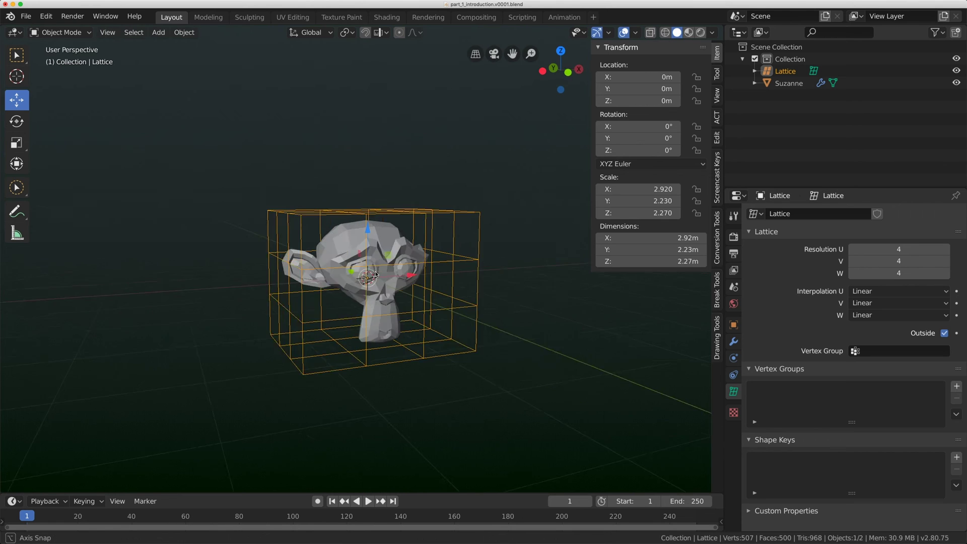
- Add a basis and a second shape key to the lattice, and raise the second key's value to 1.000
key(KP_1)
scroll(383, 272, up, 3)
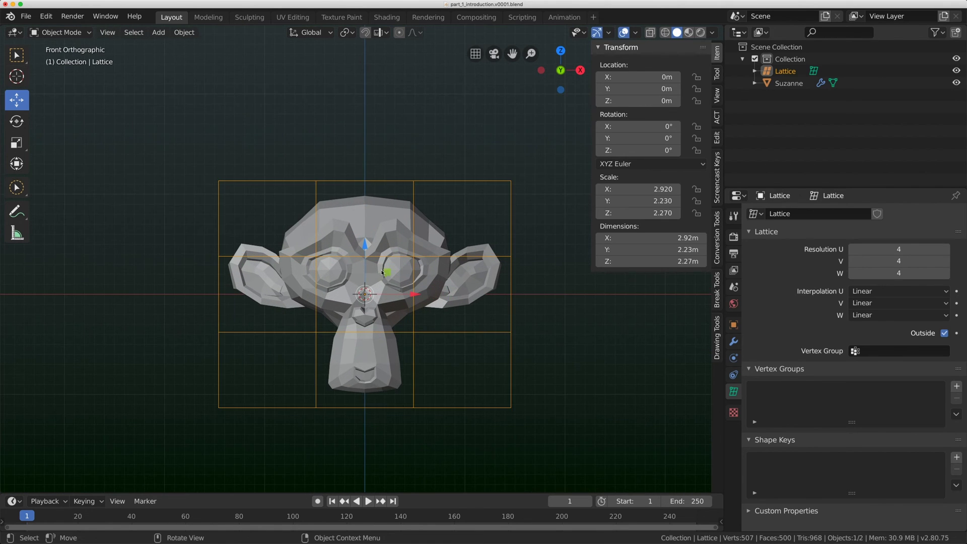
shift+middle_drag(554, 279, 544, 260)
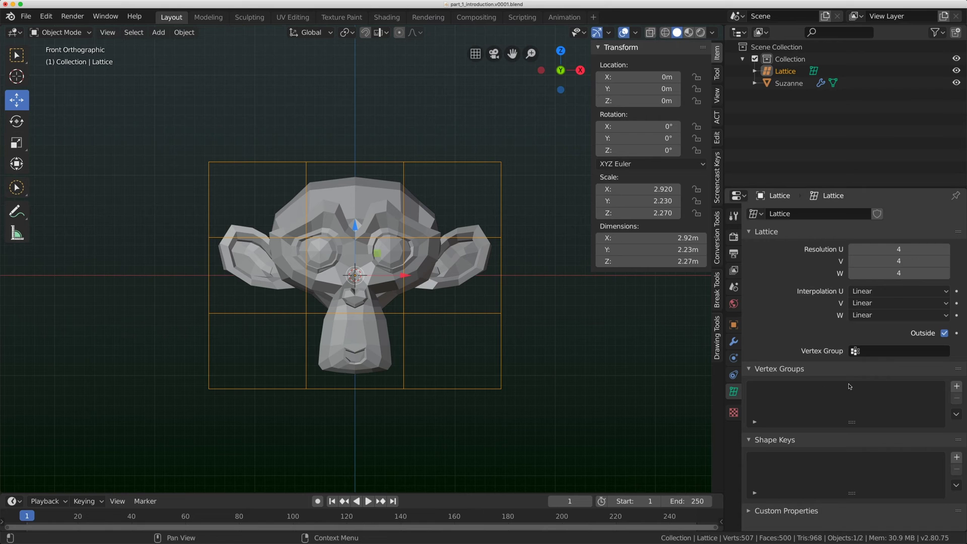
click(764, 369)
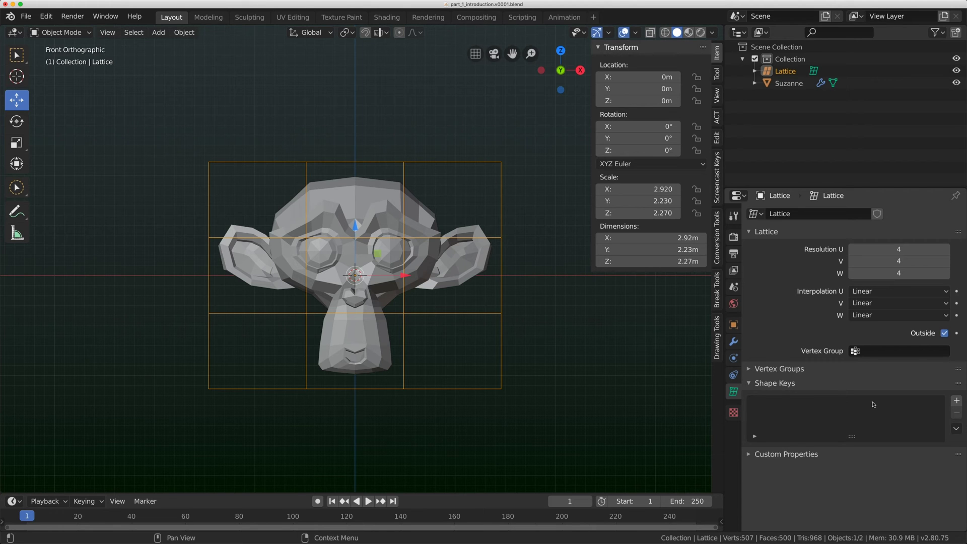
click(955, 401)
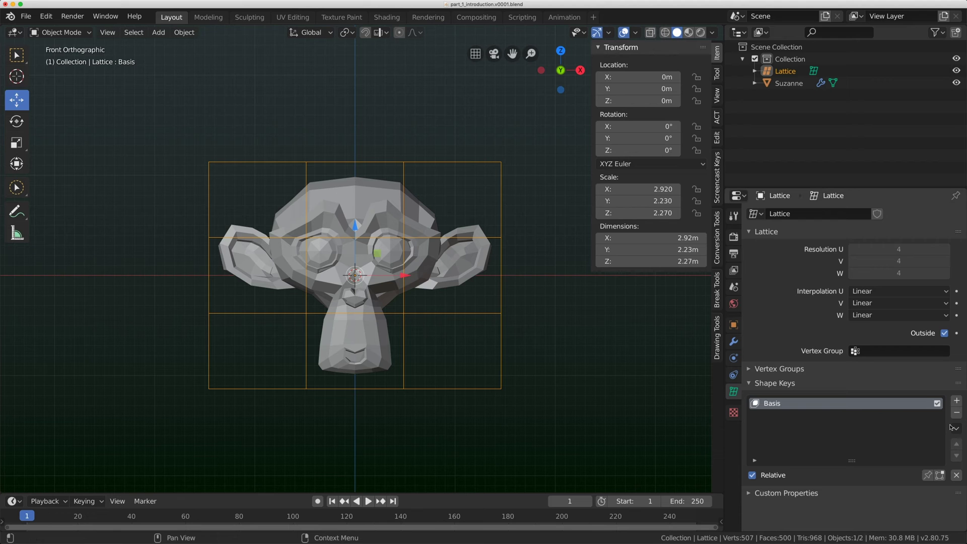
click(957, 401)
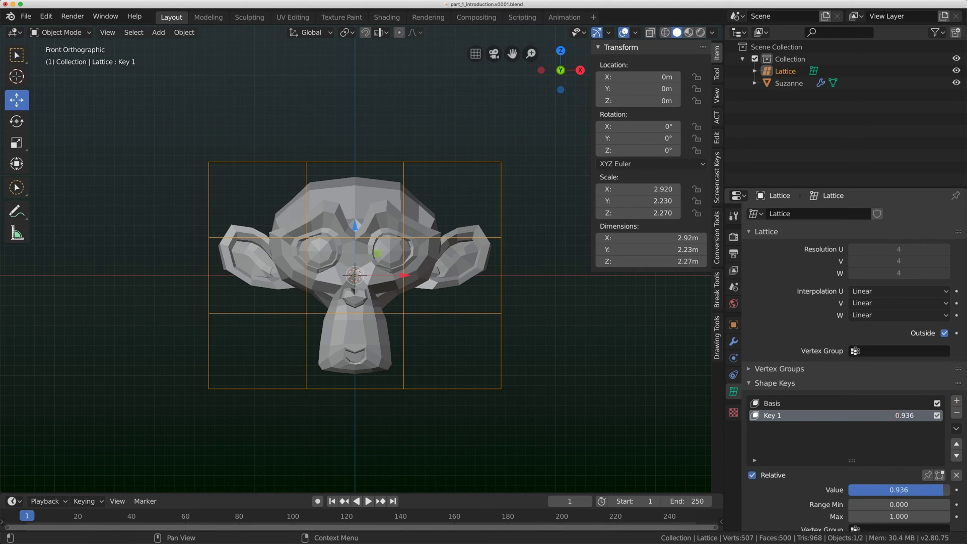
- On the second shape key, box-select the lattice's upper layer and move it down along Z to a local height of about 0.27 m
key(Tab)
shift+middle_drag(355, 198, 380, 213)
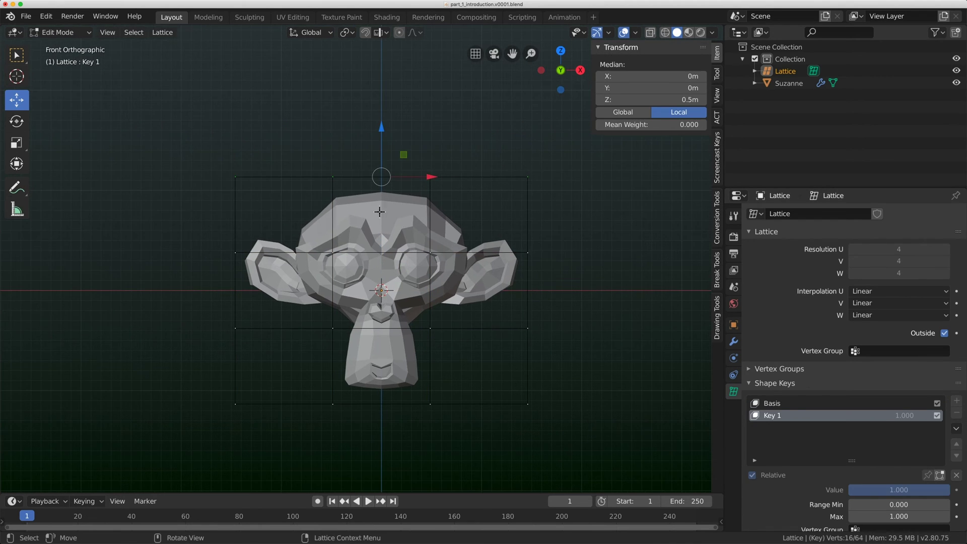
drag(200, 214, 471, 150)
key(Escape)
key(g)
key(z)
click(496, 227)
- Scale the upper layer of lattice points along X to about 0.16 of its width
key(s)
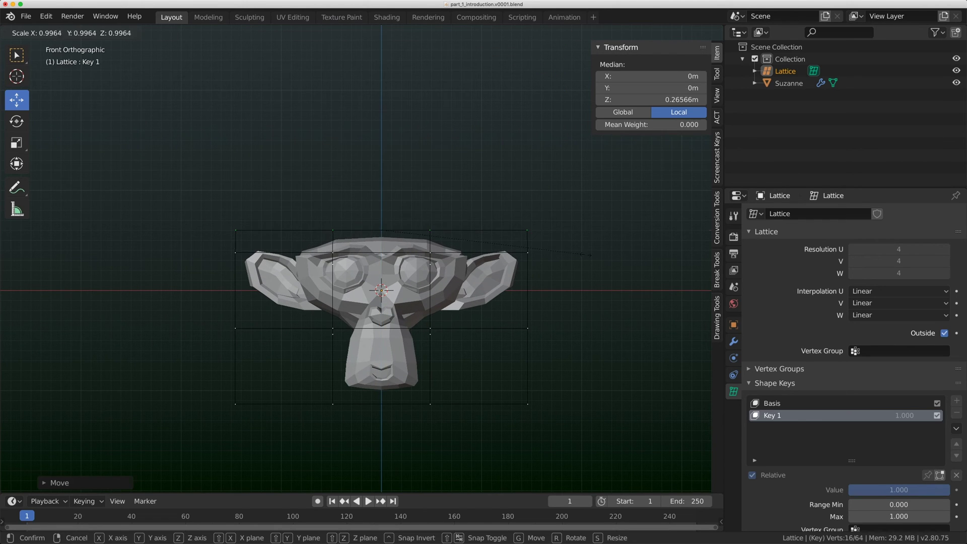
key(x)
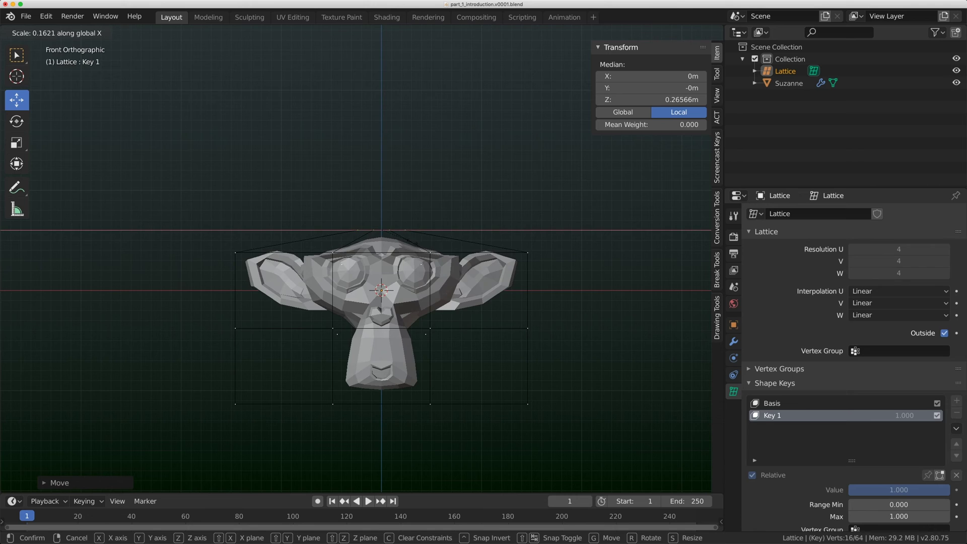
click(412, 242)
- Scale the upper layer of lattice points uniformly to about 0.31 of its size
scroll(412, 242, down, 3)
middle_drag(409, 239, 430, 255)
scroll(429, 254, up, 3)
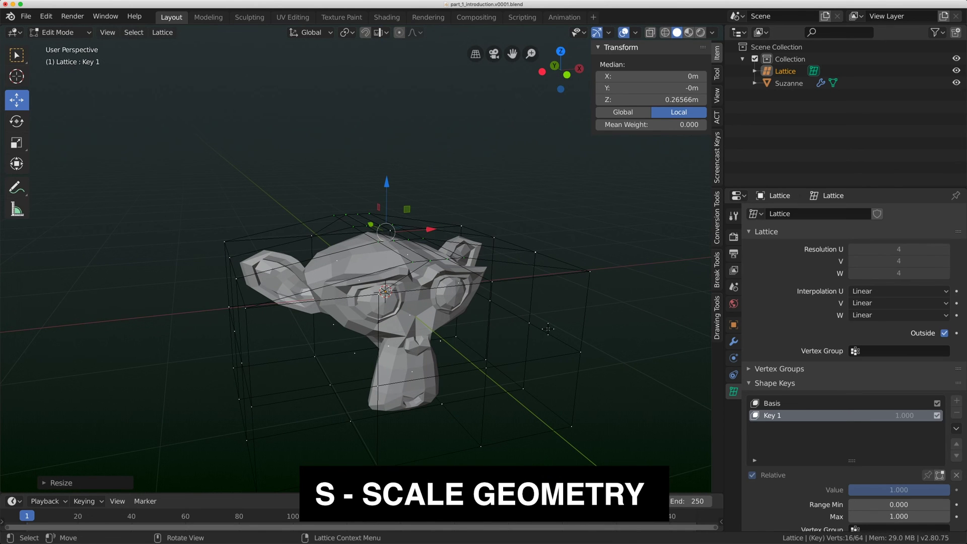
key(s)
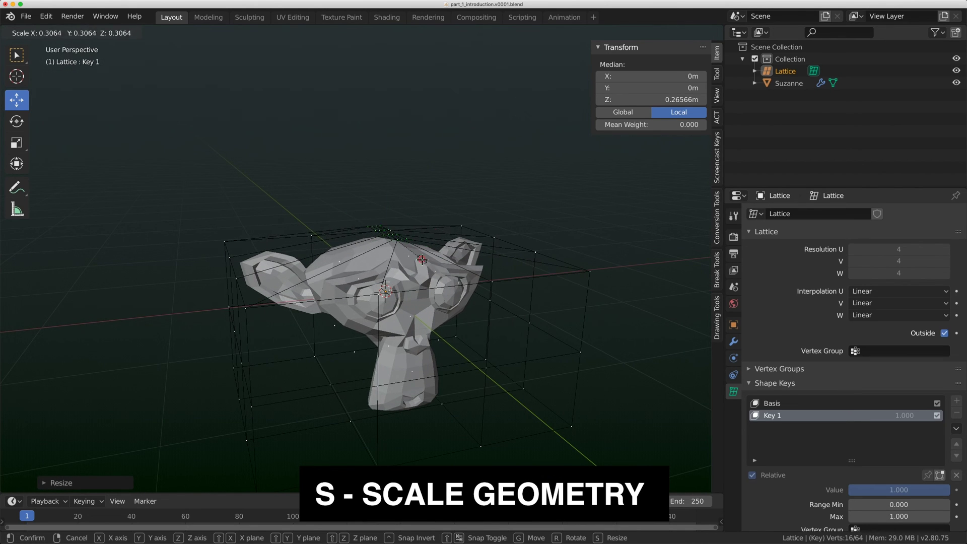
click(422, 260)
- Move the upper lattice points up along Z to a local height of about 0.29 m, and return to Object Mode
scroll(423, 259, down, 1)
middle_drag(422, 260, 444, 265)
scroll(444, 264, up, 1)
key(g)
key(z)
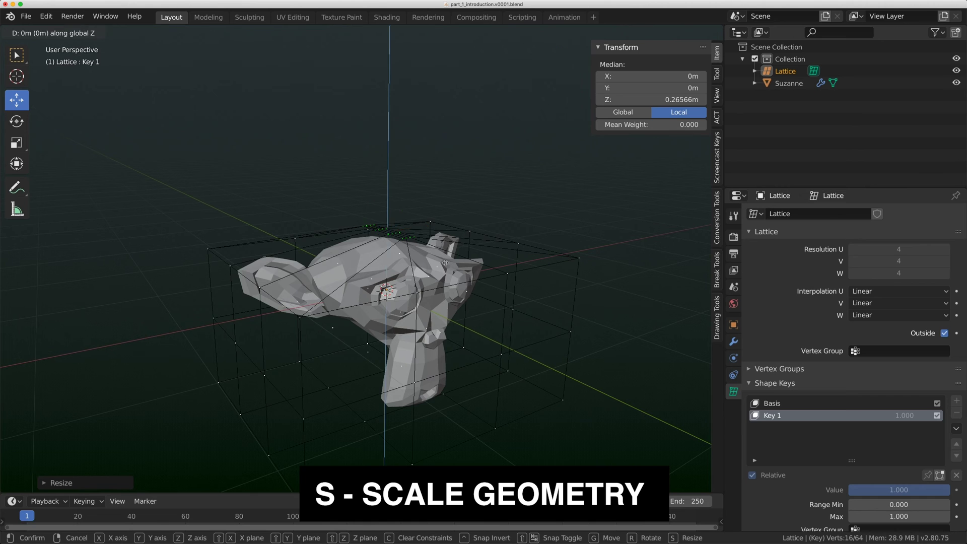
click(456, 262)
scroll(456, 262, down, 2)
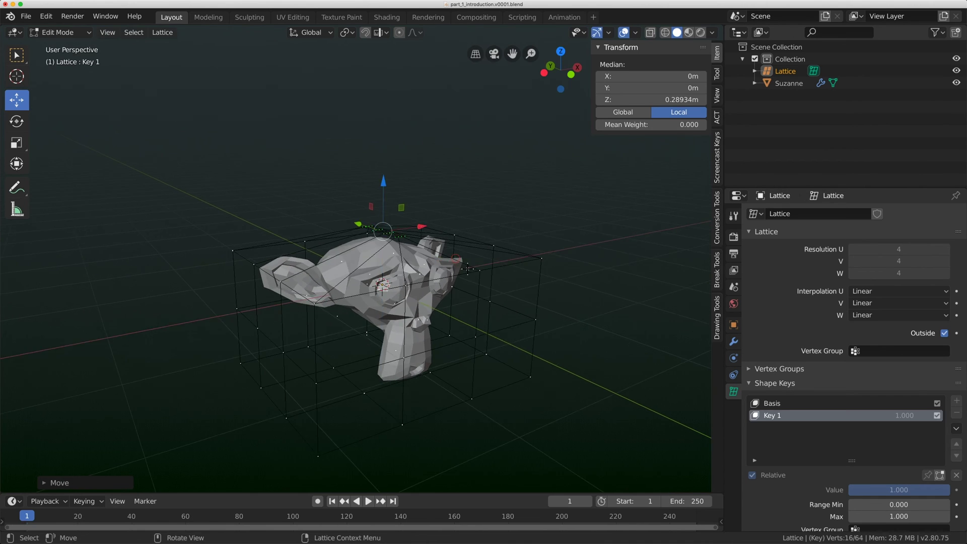
middle_drag(456, 262, 395, 240)
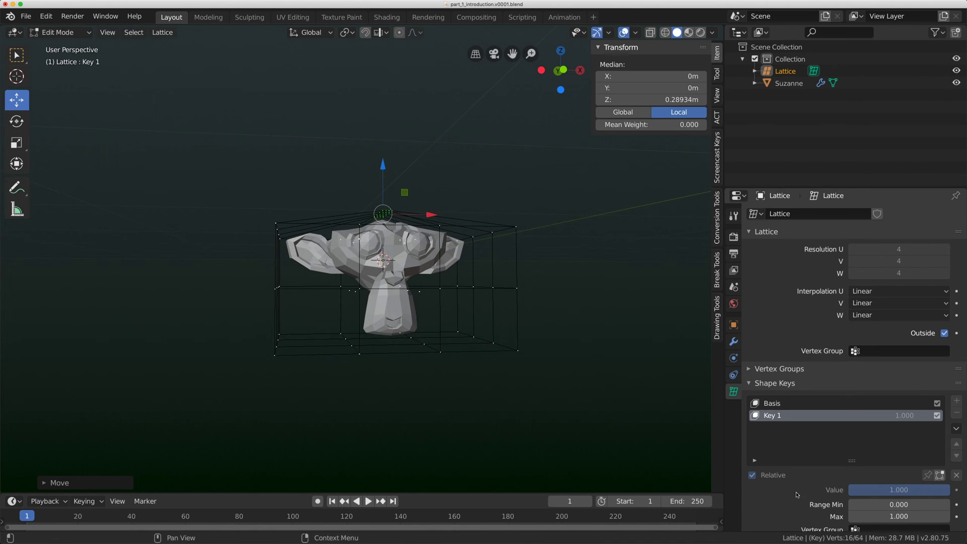
key(Tab)
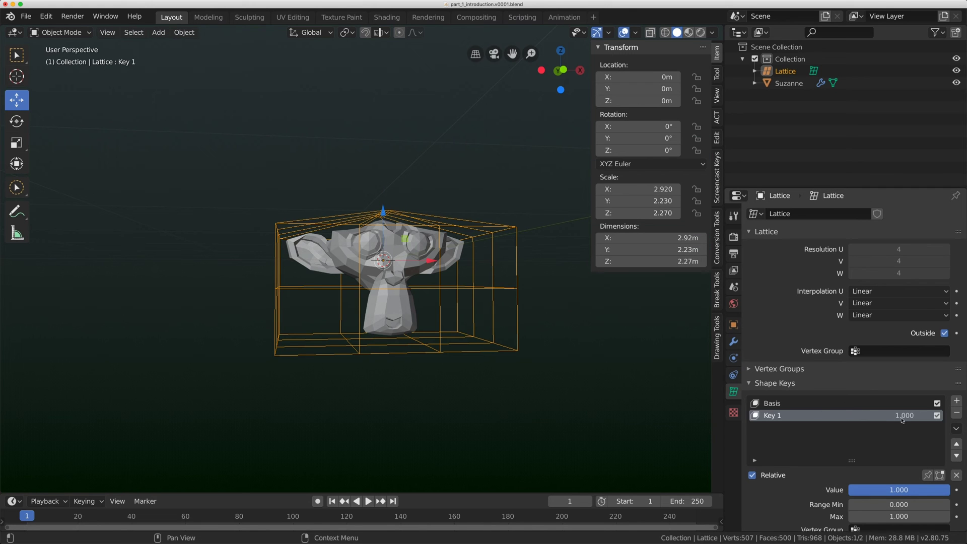
- Enlarge the timeline area and keyframe the Key 1 shape key's value at 0.000 on frame 1
mouse_move(901, 420)
mouse_down()
mouse_move(851, 420)
mouse_move(901, 419)
mouse_up()
drag(457, 492, 458, 436)
right_click(897, 418)
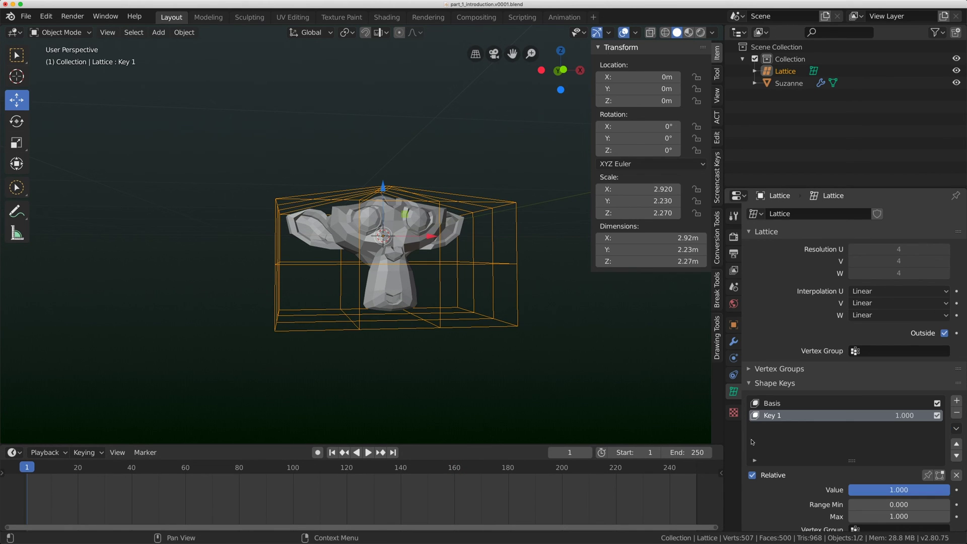
key(BackSpace)
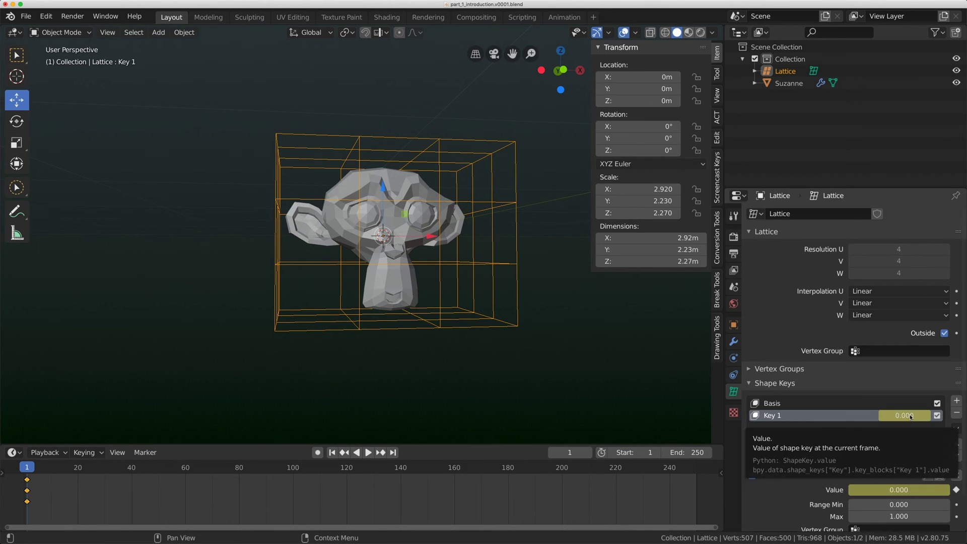
key(i)
- Keyframe Key 1's value at 1.000 on frame 20, and scrub between frames 1 and 20 to preview the animation
drag(57, 470, 81, 470)
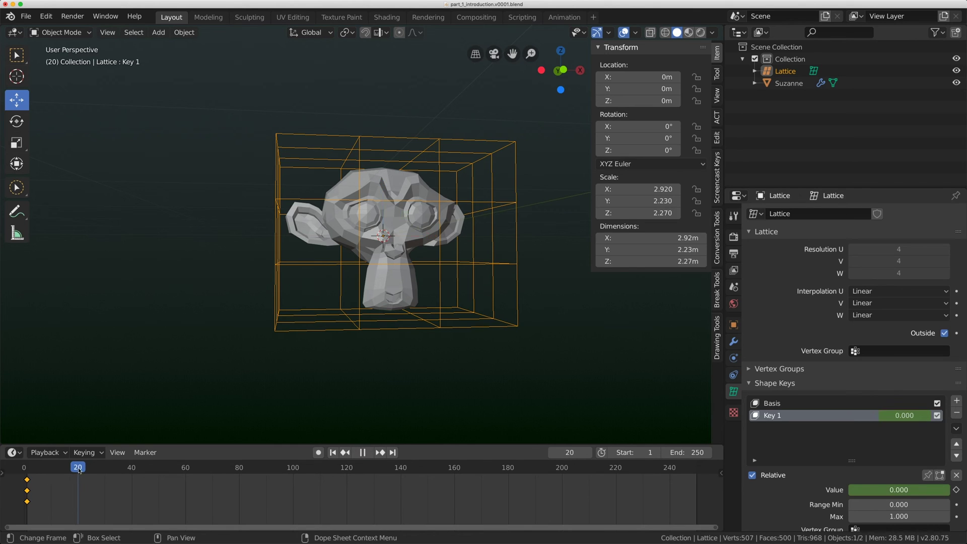
key(i)
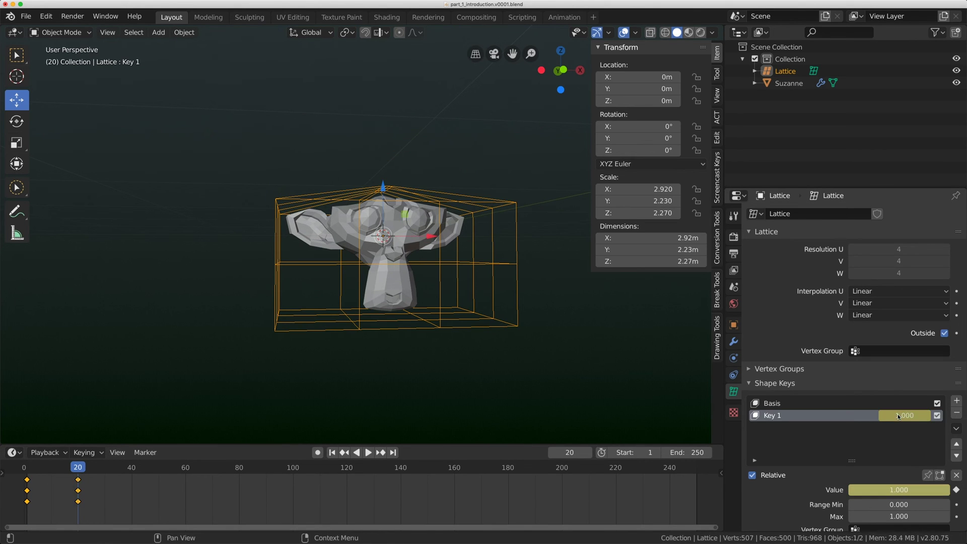
click(27, 470)
drag(27, 470, 78, 481)
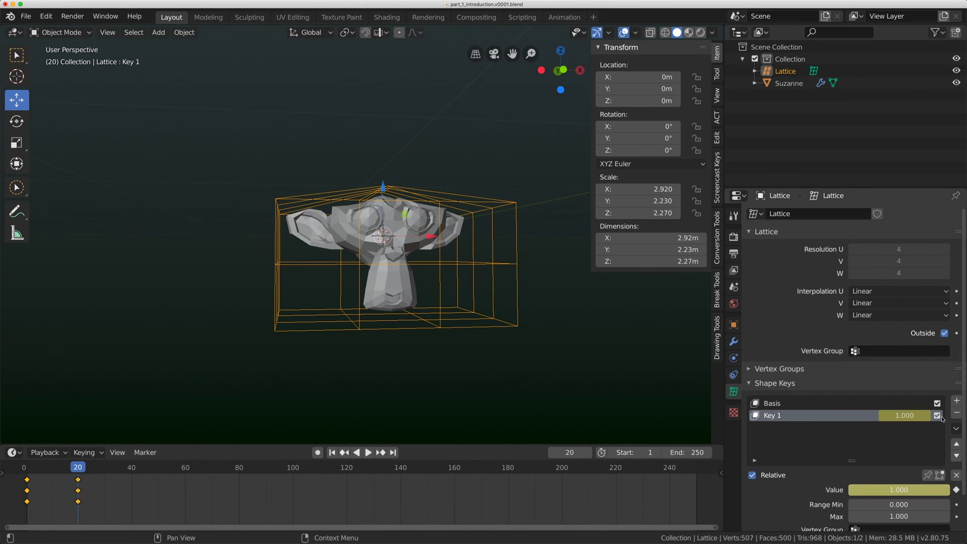
- Disable the Key 1 shape key and make Basis the active shape key
click(938, 416)
click(837, 405)
middle_drag(465, 156, 493, 182)
scroll(493, 182, up, 1)
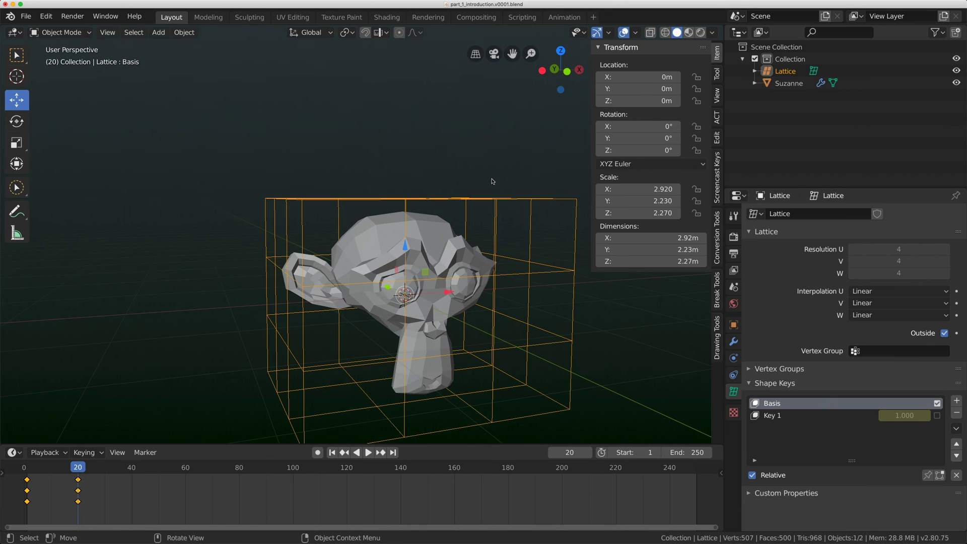
scroll(434, 235, down, 3)
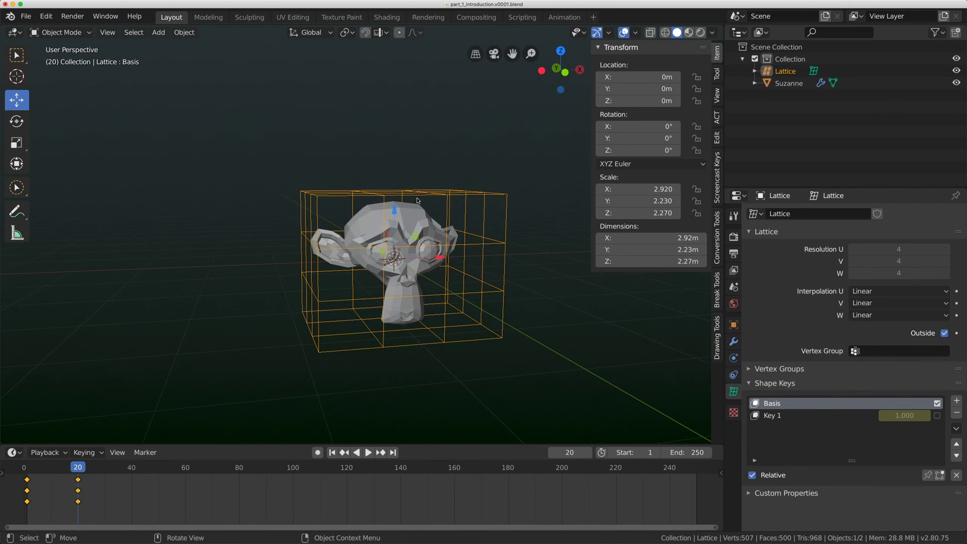
- Try moving the Basis shape's upper lattice layer down along Z to a local height of about 0.22 m
key(Tab)
middle_drag(366, 215, 341, 192)
key(Tab)
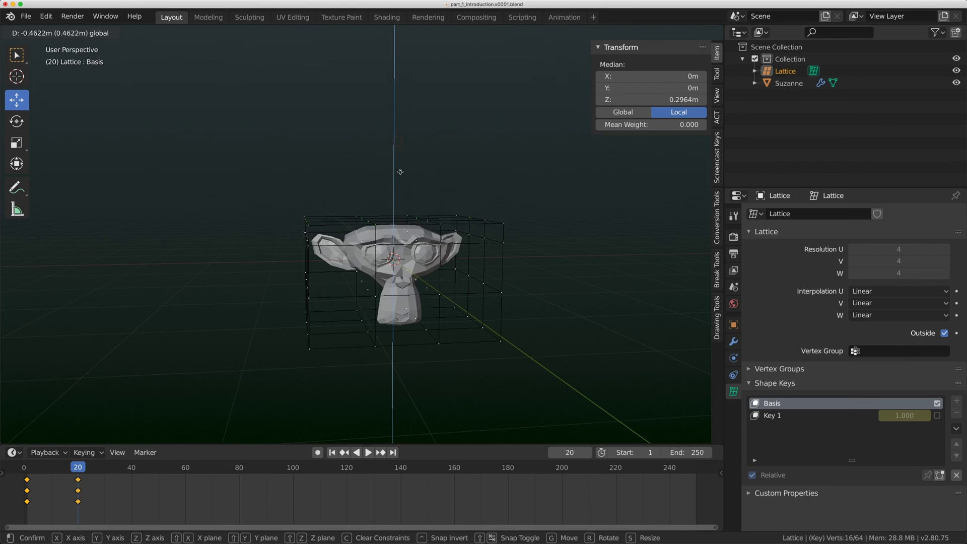
middle_drag(366, 220, 355, 217)
key(Tab)
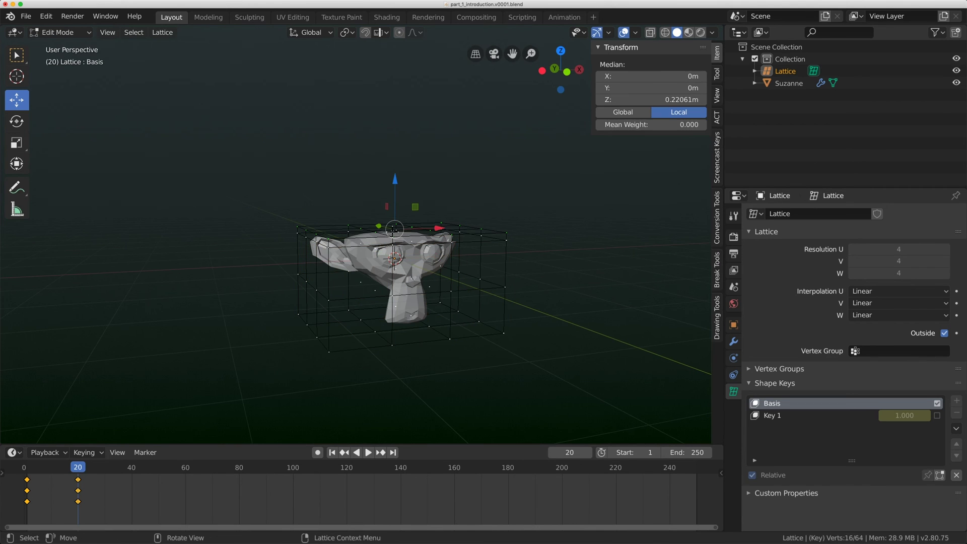
- Check the lowered Basis shape in Object Mode, then undo the downward move of its upper layer
key(Tab)
scroll(402, 234, up, 4)
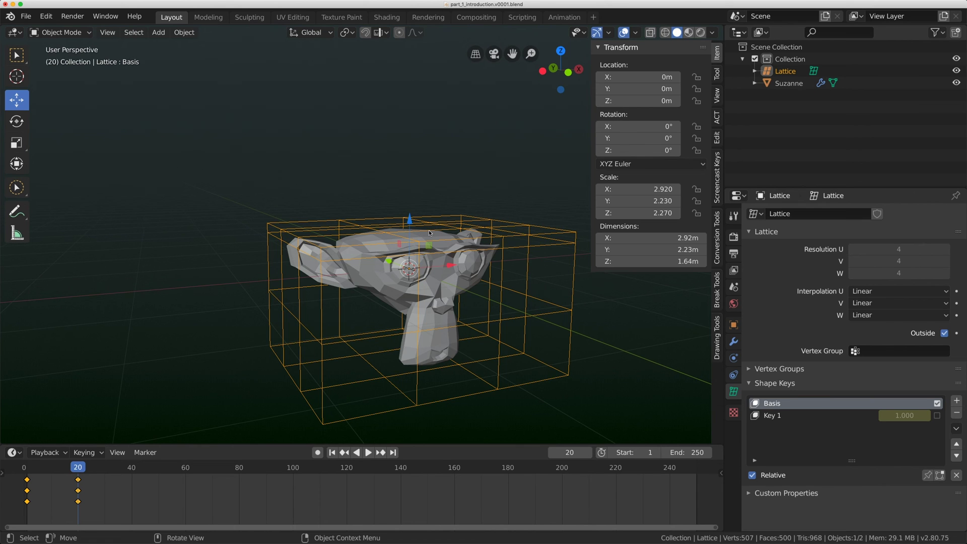
key(Tab)
key(Tab)
key(Tab)
key(Tab)
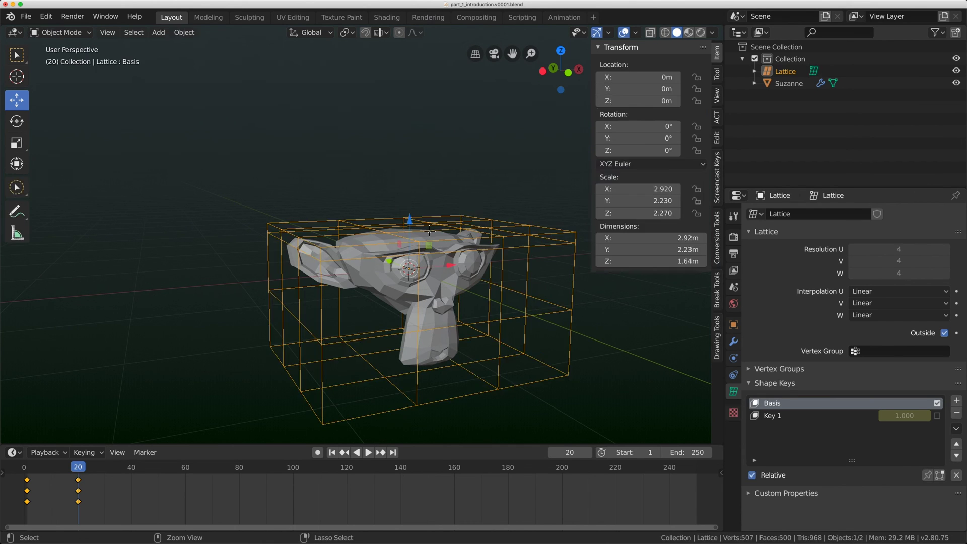
key(ctrl+z)
key(ctrl+z)
key(ctrl+z)
key(ctrl+z)
scroll(478, 226, down, 2)
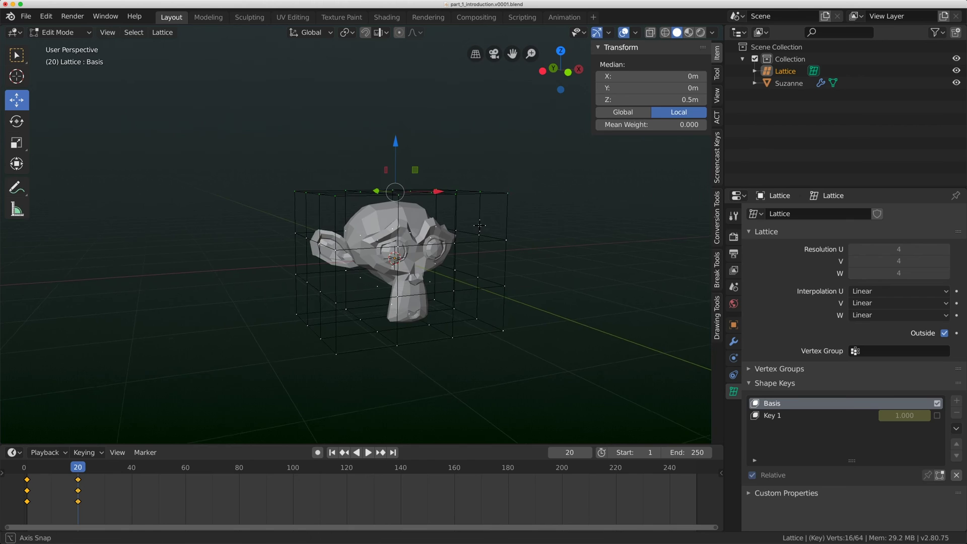
- Try scaling all lattice points of the Basis shape along X to about 0.19, and return to Object Mode
middle_drag(479, 225, 491, 231)
key(s)
click(515, 235)
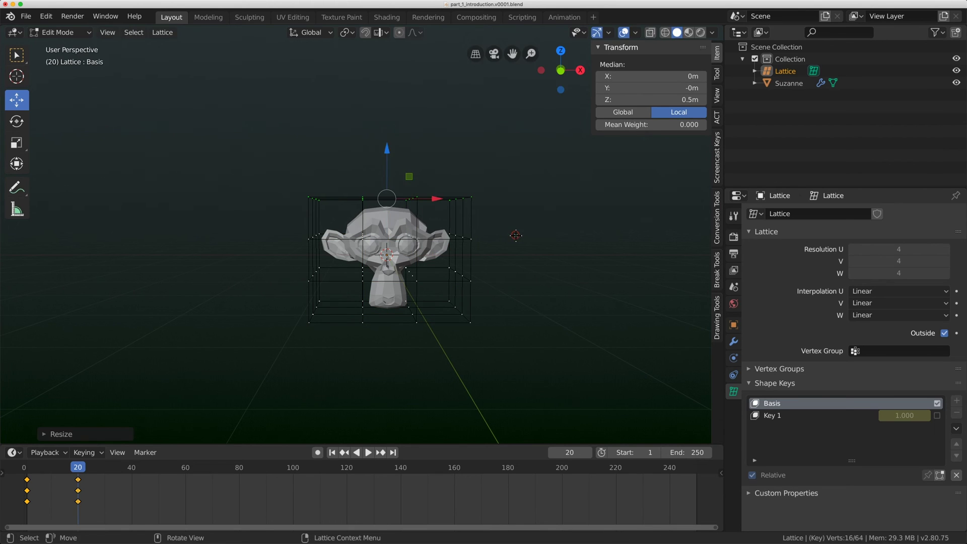
key(a)
key(s)
key(x)
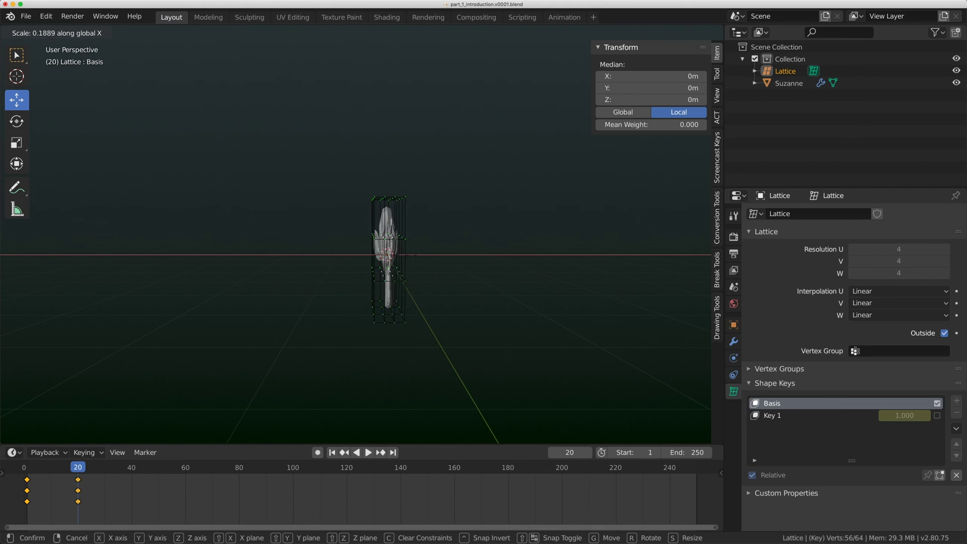
click(414, 253)
key(Tab)
- Add a UV sphere at the world origin
click(158, 33)
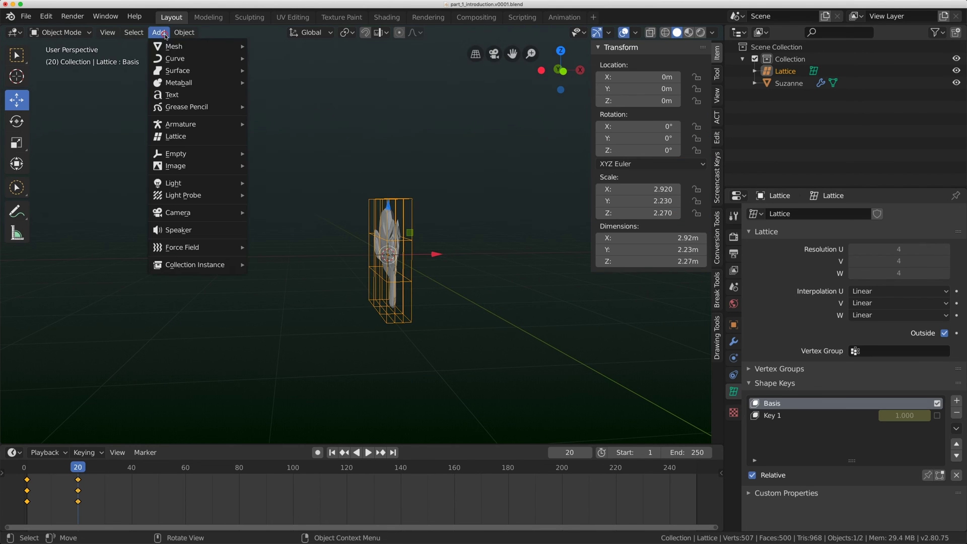
mouse_move(174, 46)
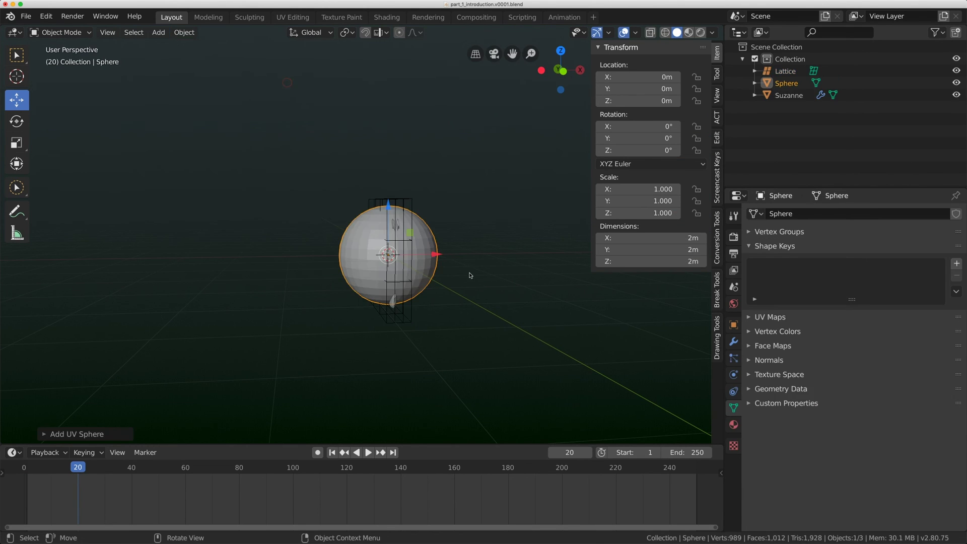
click(288, 84)
- Add a Lattice modifier to the sphere with Lattice as its object, and inspect the deformed sphere
click(733, 343)
click(812, 215)
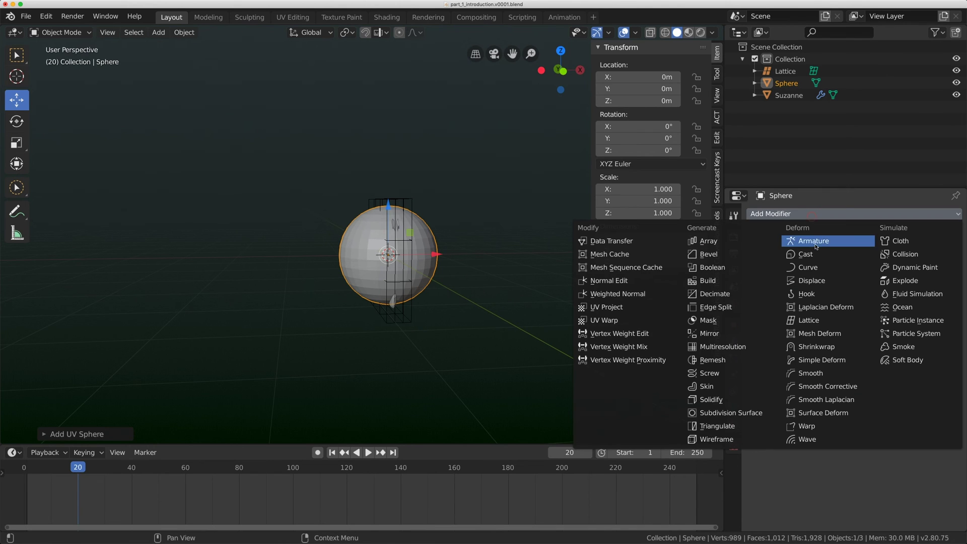
click(805, 320)
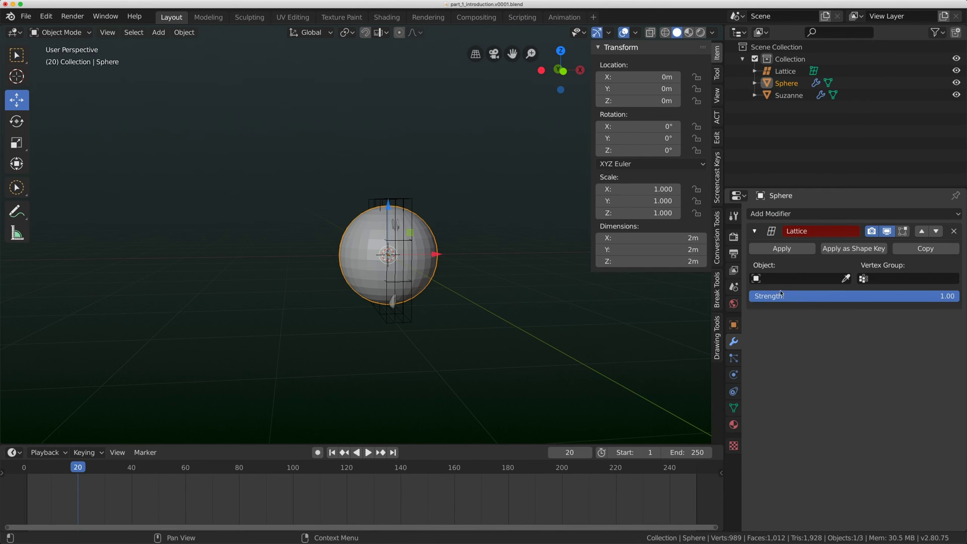
click(790, 279)
click(782, 296)
middle_drag(628, 296, 484, 312)
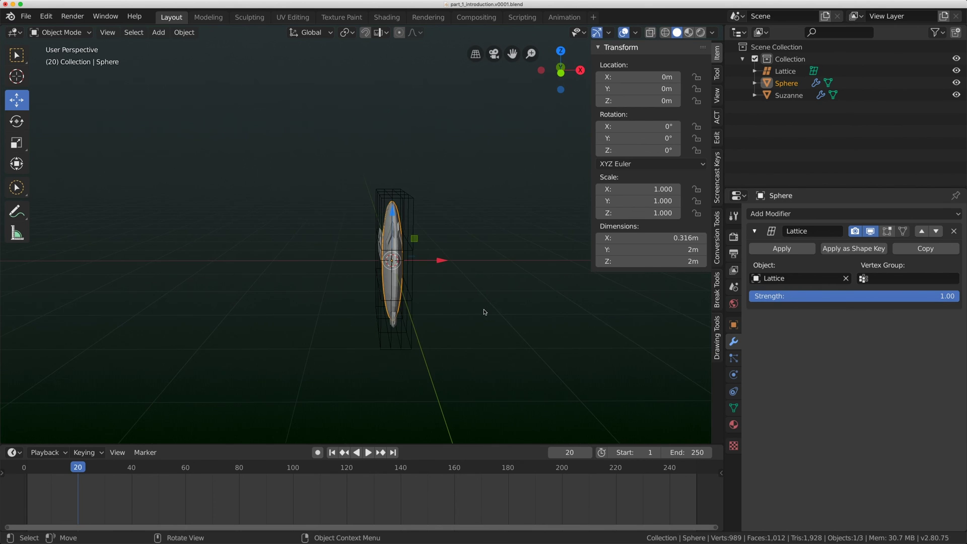
- Undo the sphere, its Lattice modifier and the X scaling of the Basis lattice
key(ctrl+z)
key(ctrl+z)
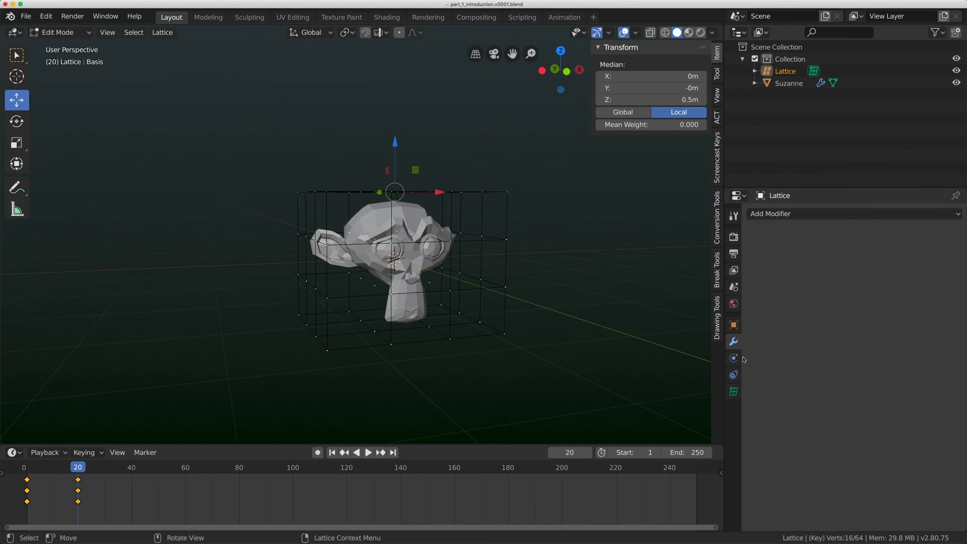
click(733, 391)
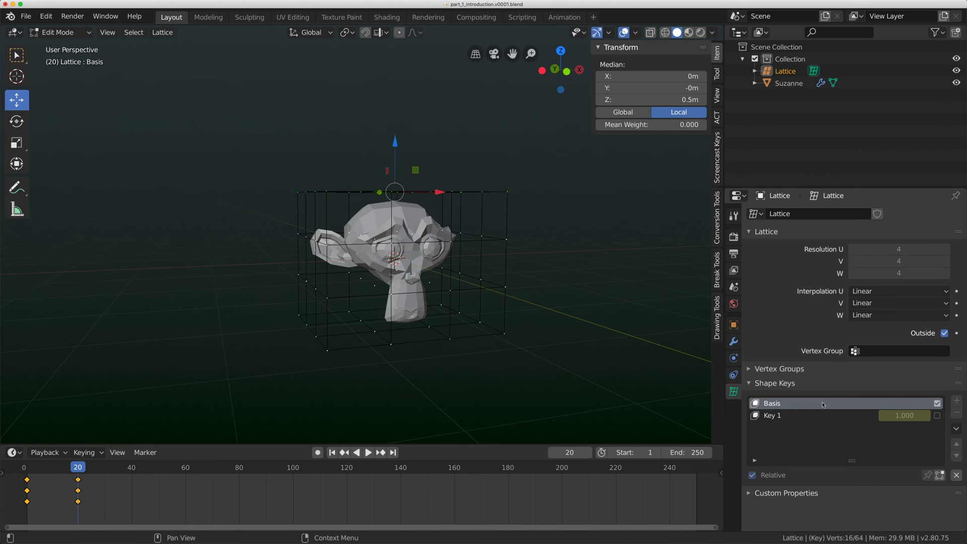
- Select and re-enable the Key 1 shape key, return to Object Mode and scrub the timeline to frame 19
click(799, 415)
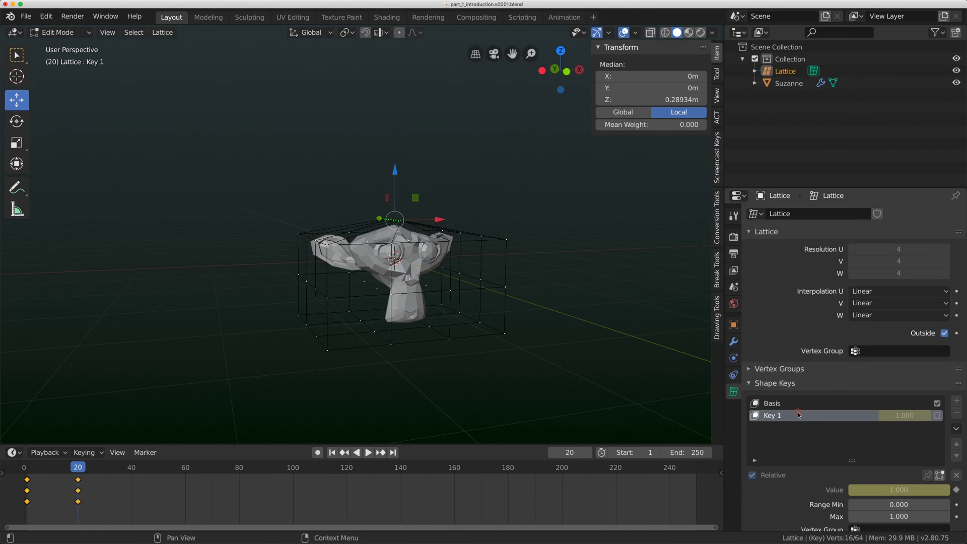
click(937, 416)
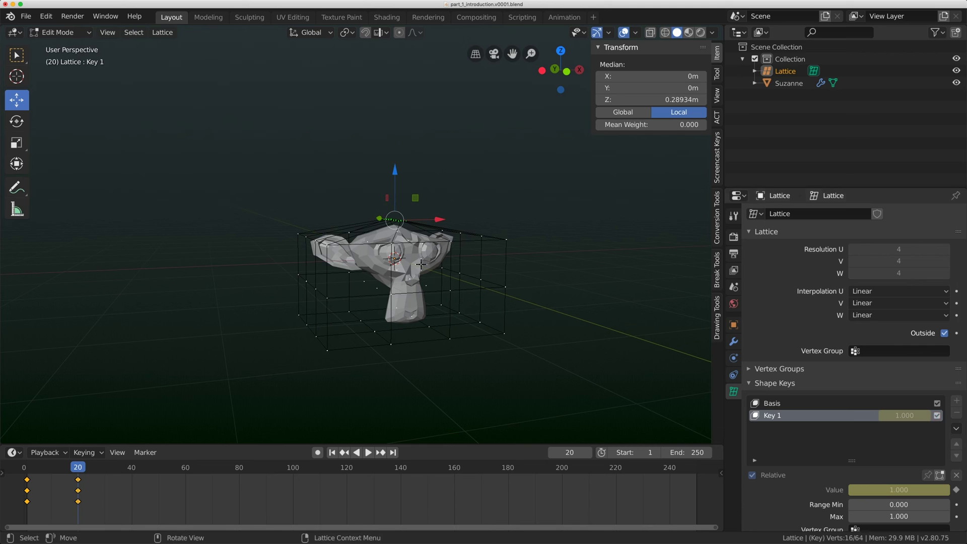
key(Tab)
mouse_move(82, 466)
mouse_down()
mouse_move(53, 469)
mouse_move(69, 470)
mouse_up()
key(Escape)
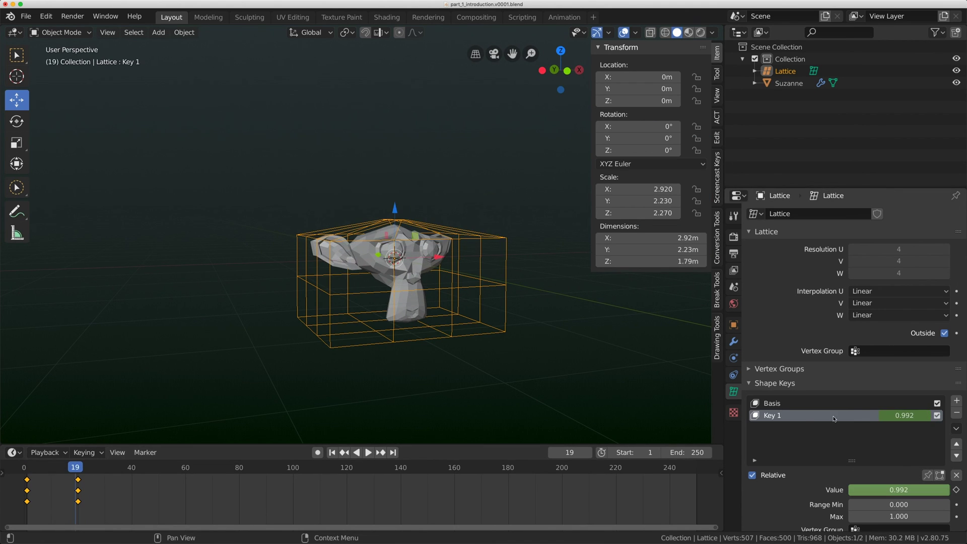
- Compare the Basis and Key 1 entries, leave Key 1 active and return to frame 1
click(792, 402)
click(810, 416)
click(786, 405)
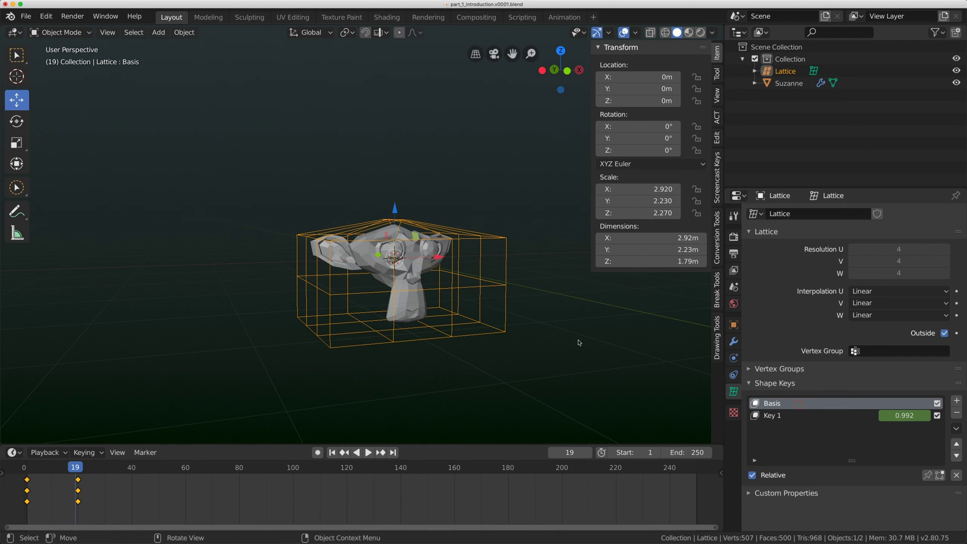
click(774, 416)
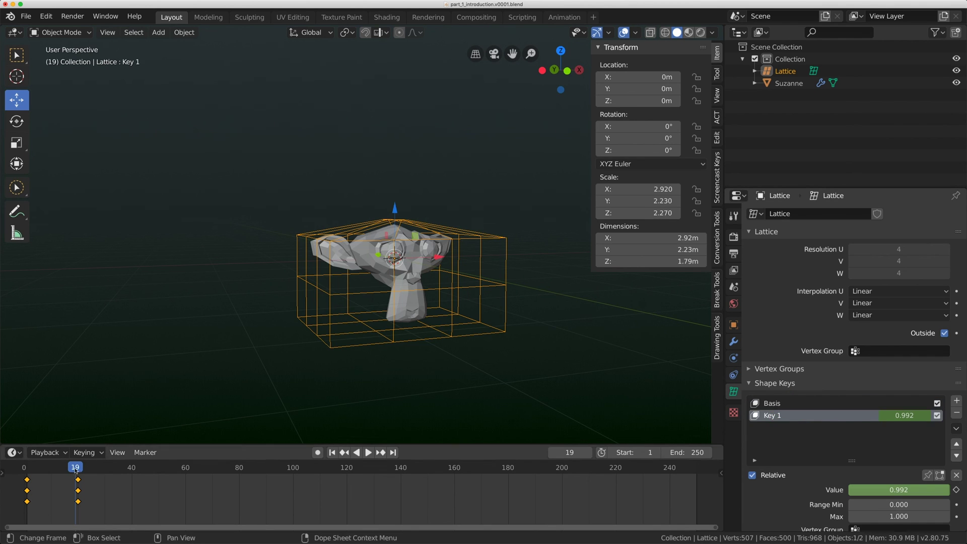
key(shift+Left)
- Select Suzanne and show its mesh data with Shape Keys collapsed and Vertex Groups expanded
click(777, 84)
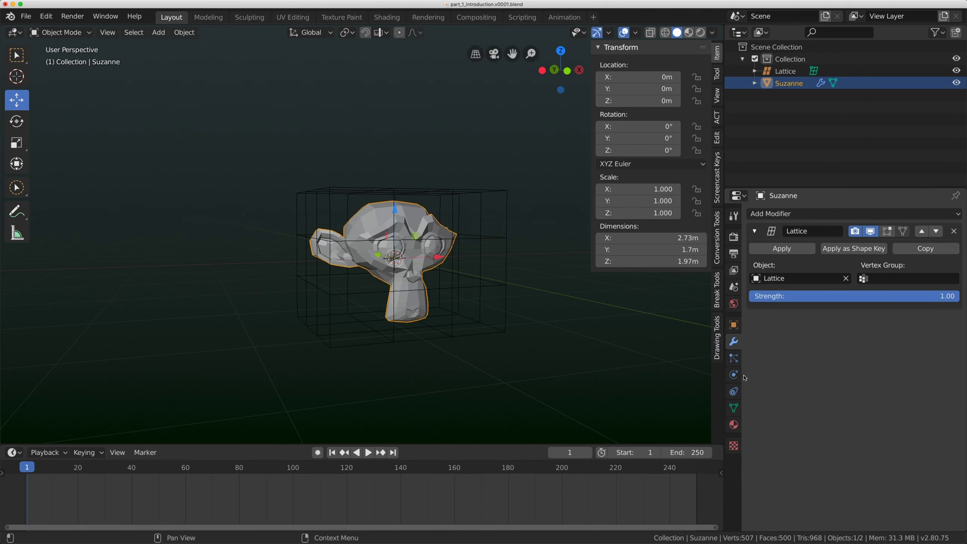
click(735, 406)
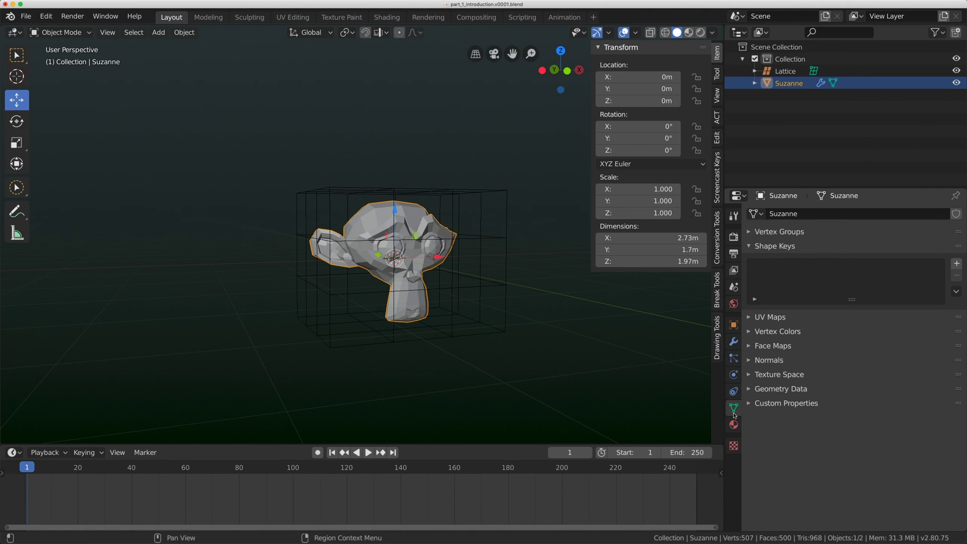
click(775, 245)
click(779, 231)
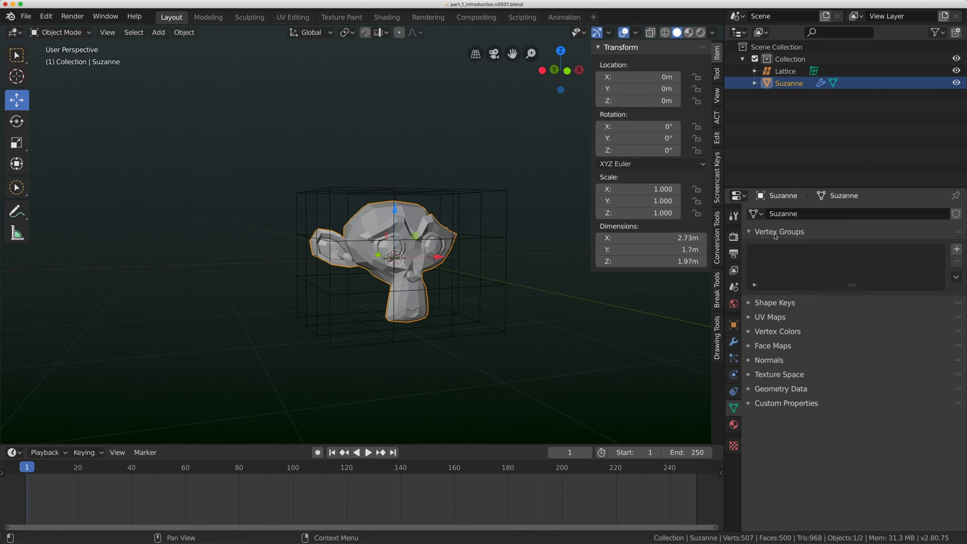
- Add a new vertex group to Suzanne and enter Edit Mode in front view
click(956, 249)
key(KP_1)
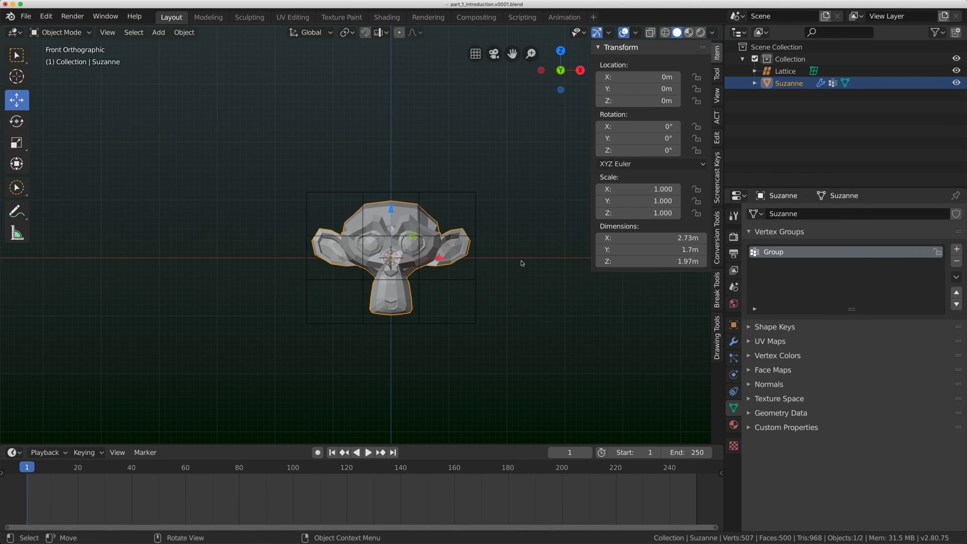
key(Tab)
shift+middle_drag(501, 306, 499, 272)
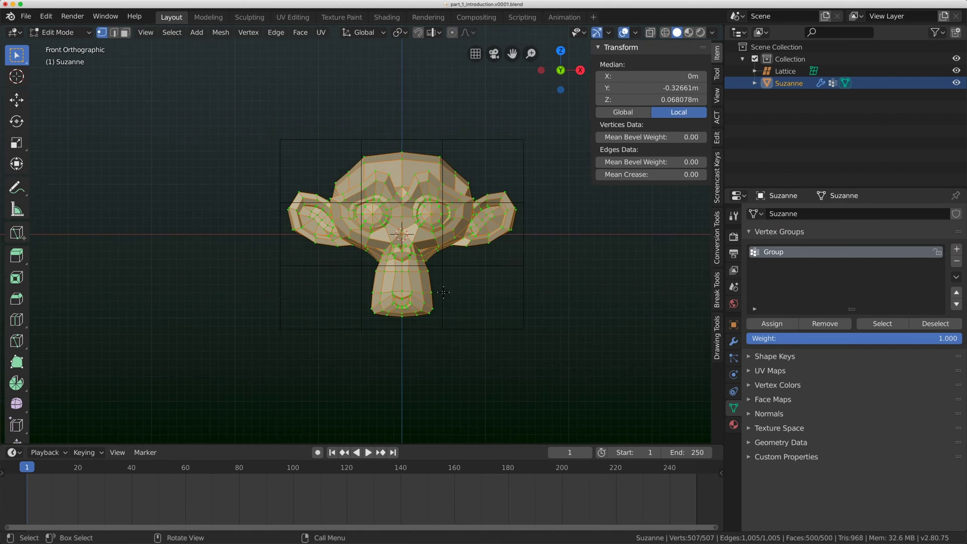
- Turn on X-ray, box-select the vertices of Suzanne's muzzle and lower jaw, and grow the selection by one ring
scroll(442, 304, up, 2)
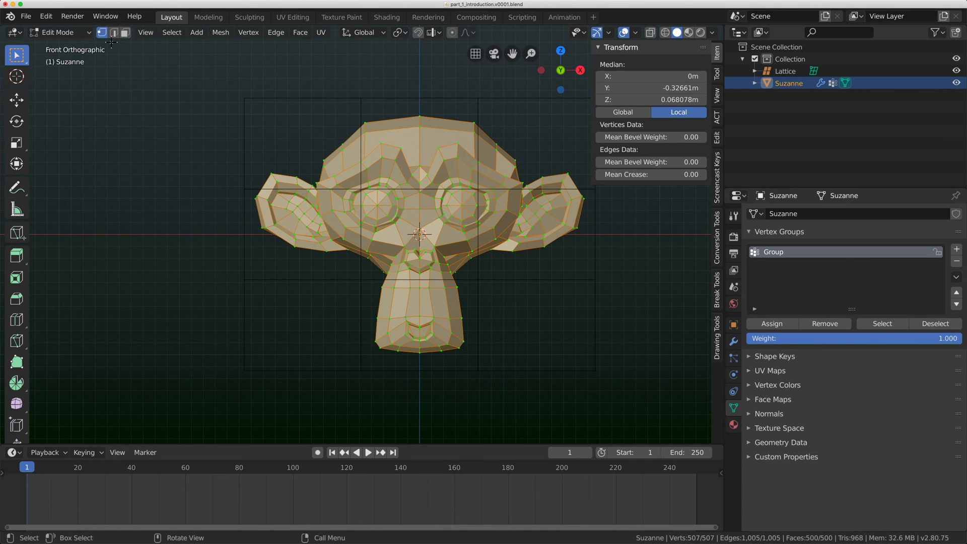
key(alt+z)
scroll(443, 302, up, 1)
drag(285, 367, 518, 235)
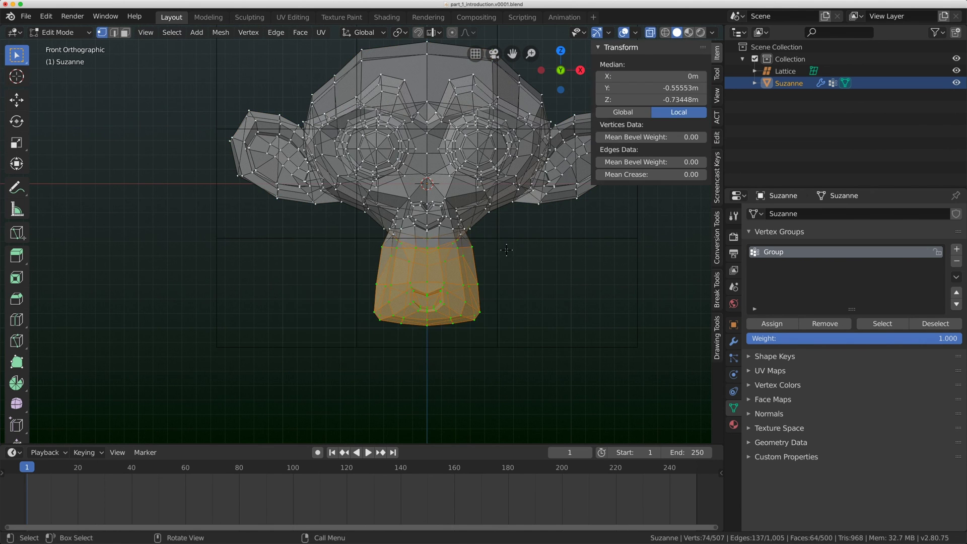
middle_drag(518, 234, 499, 277)
key(ctrl+KP_Add)
- Assign the selected jaw vertices to the vertex group and deselect everything
scroll(435, 267, down, 6)
scroll(498, 277, up, 2)
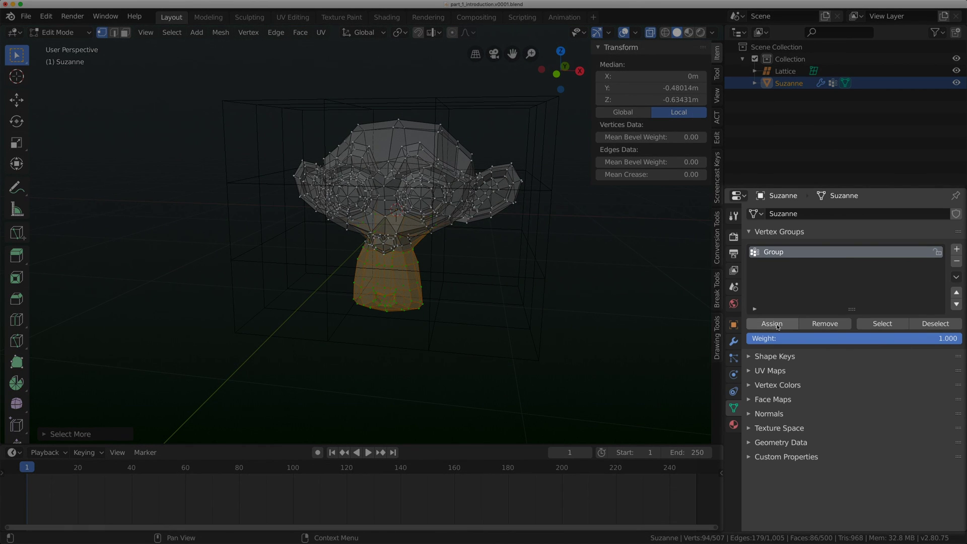
click(777, 326)
middle_drag(484, 282, 539, 282)
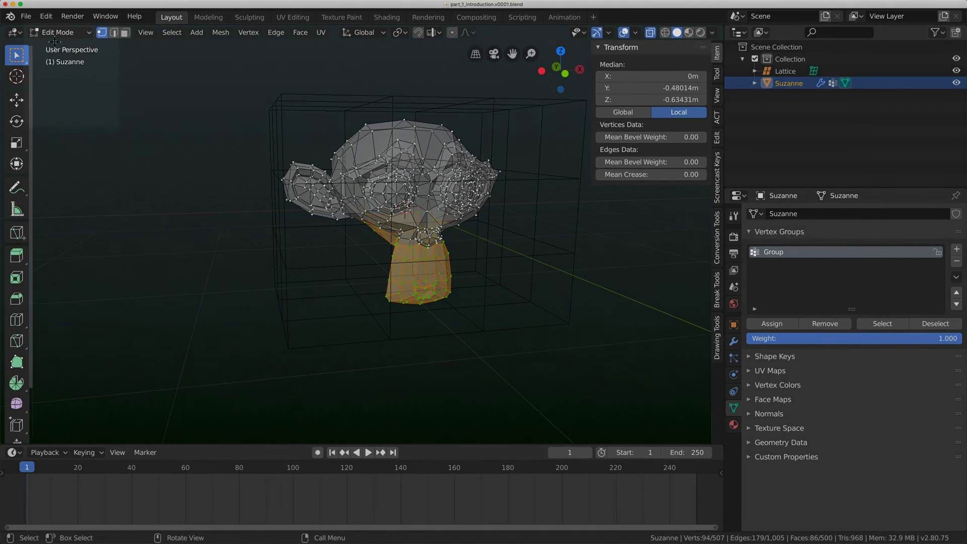
key(alt+a)
- Switch Suzanne to Weight Paint mode and inspect the vertex group's weights from several angles
click(56, 33)
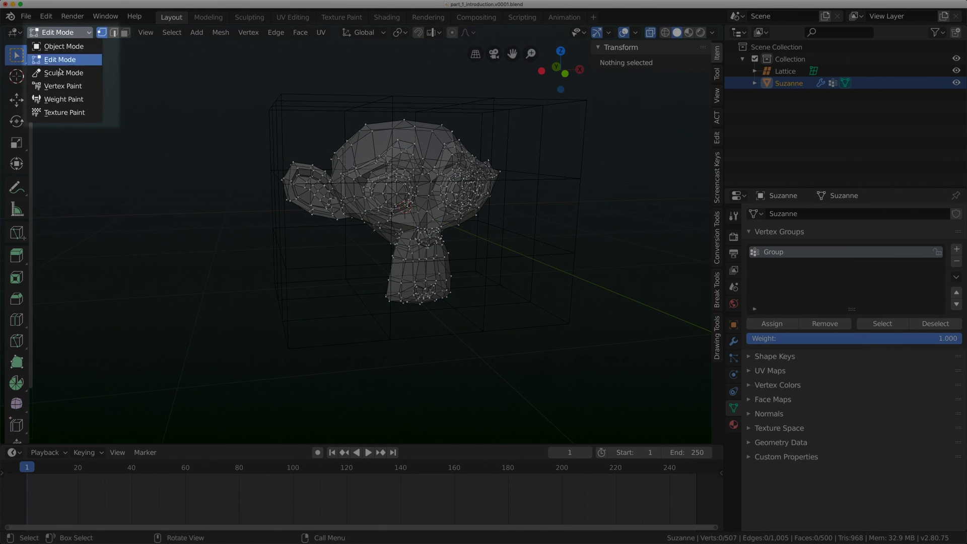
click(64, 99)
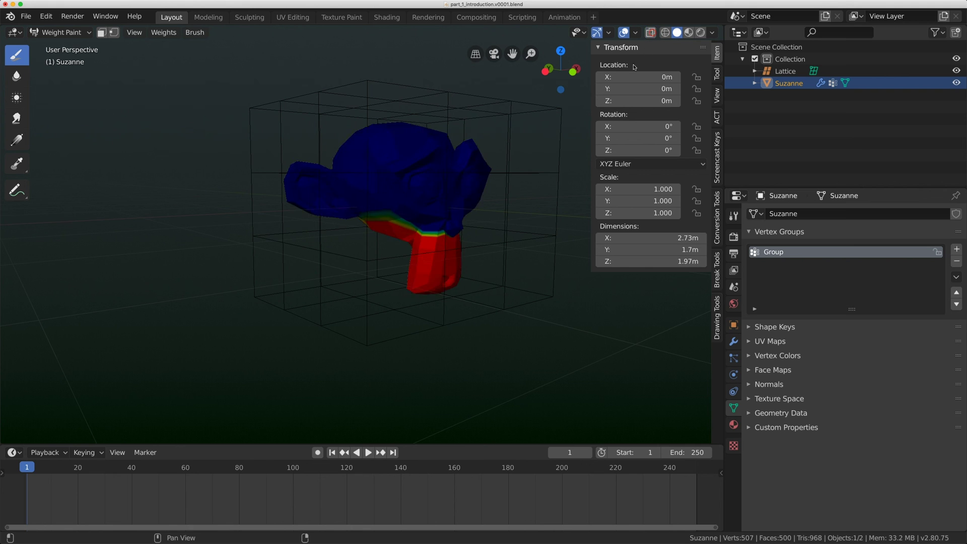
middle_drag(478, 171, 383, 216)
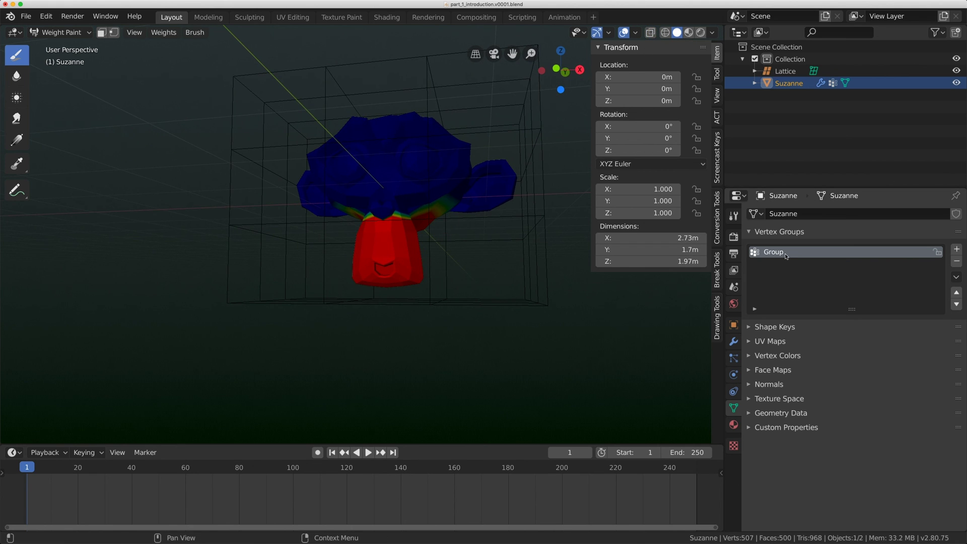
- Set the Lattice modifier's vertex group to Group
click(733, 342)
middle_drag(444, 323, 471, 343)
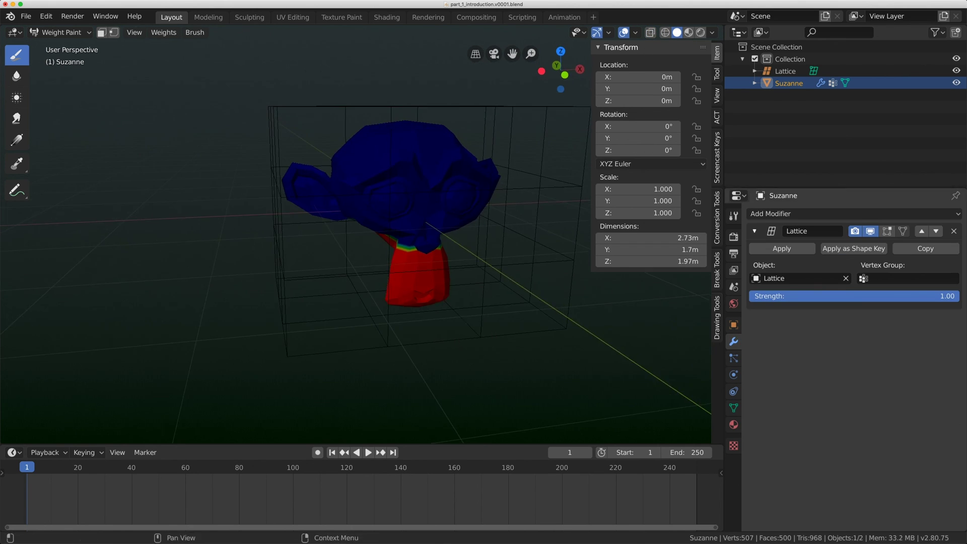
click(876, 278)
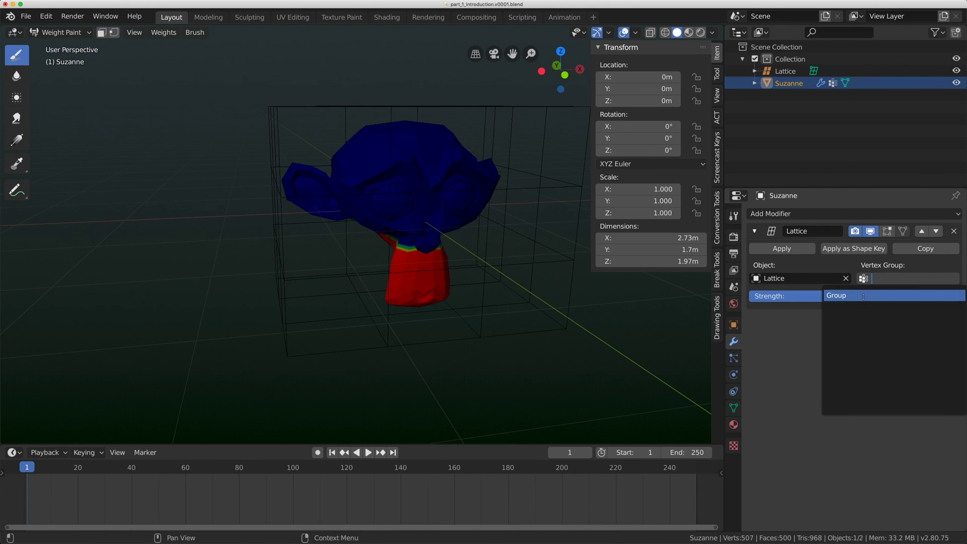
click(863, 297)
- Return Suzanne to Object Mode, select the lattice and enter its Edit Mode
click(45, 36)
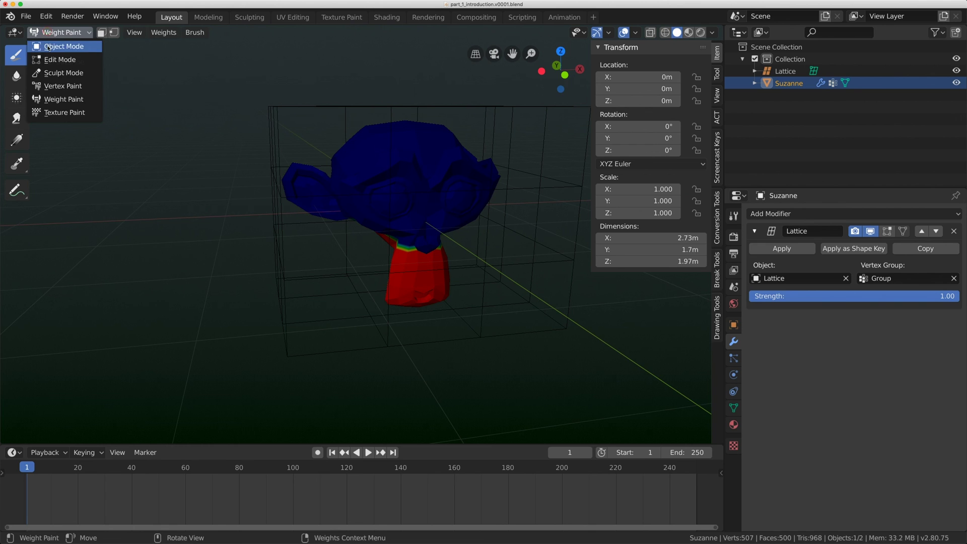
click(50, 46)
click(333, 107)
mouse_move(360, 148)
middle_down()
mouse_move(355, 128)
mouse_move(355, 159)
middle_up()
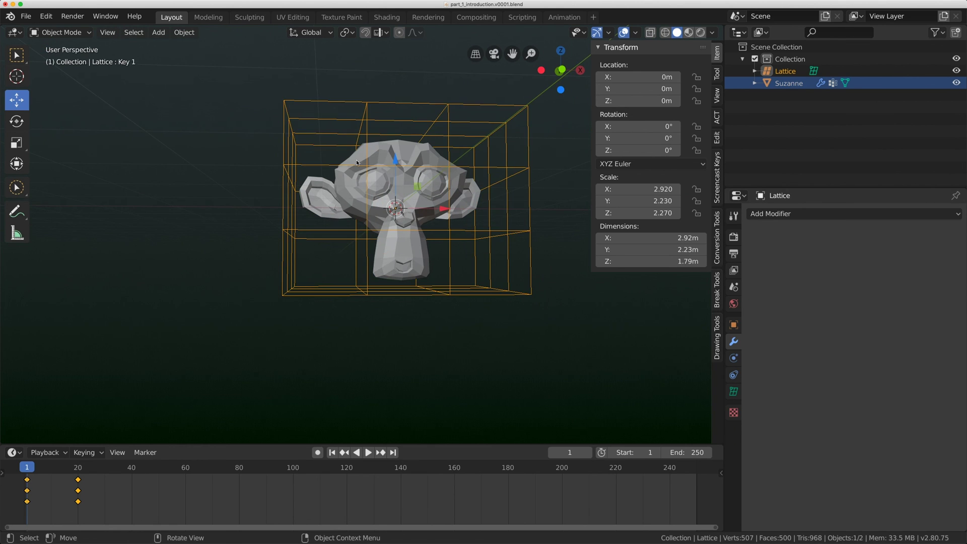
key(Tab)
middle_drag(392, 186, 478, 237)
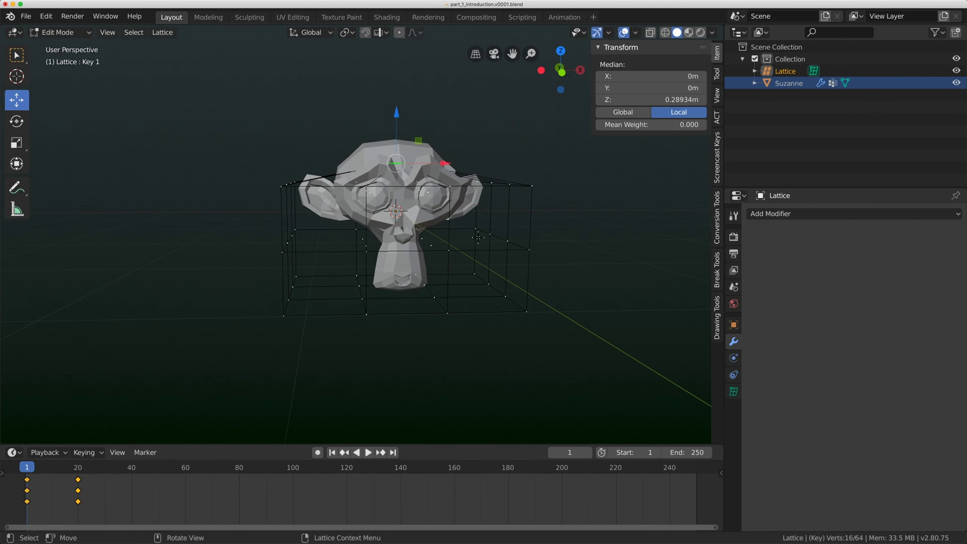
- Show the lattice's data properties with Vertex Groups collapsed and Shape Keys expanded
click(736, 390)
click(734, 358)
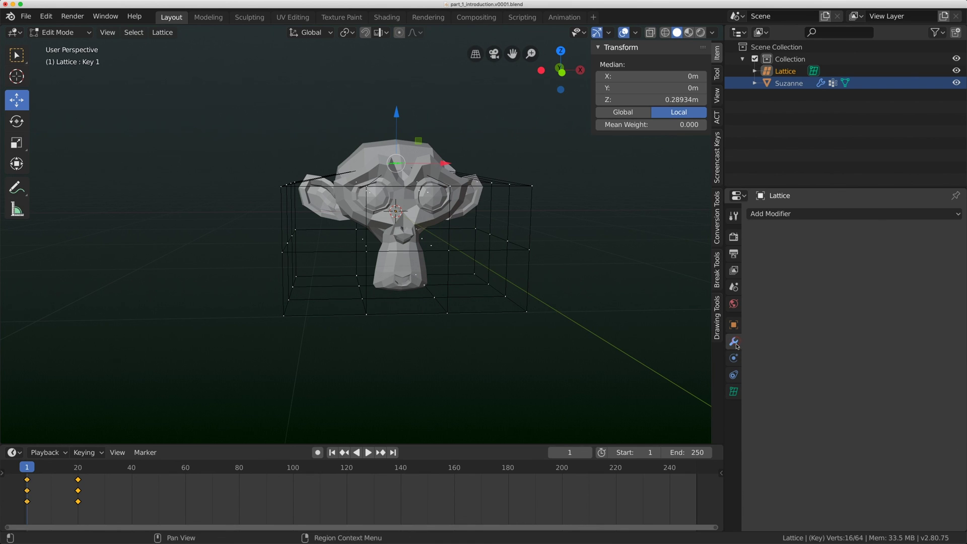
click(734, 388)
click(774, 440)
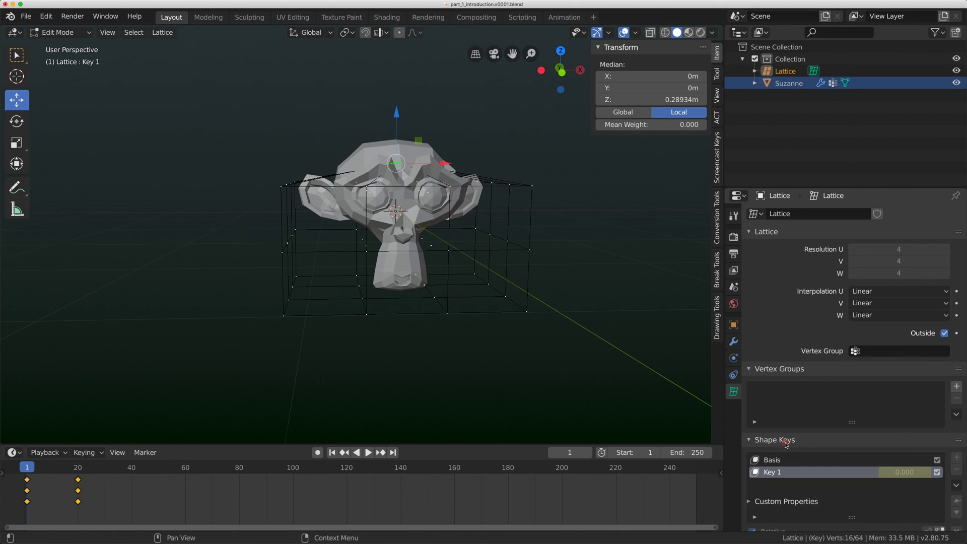
click(779, 369)
scroll(886, 422, down, 2)
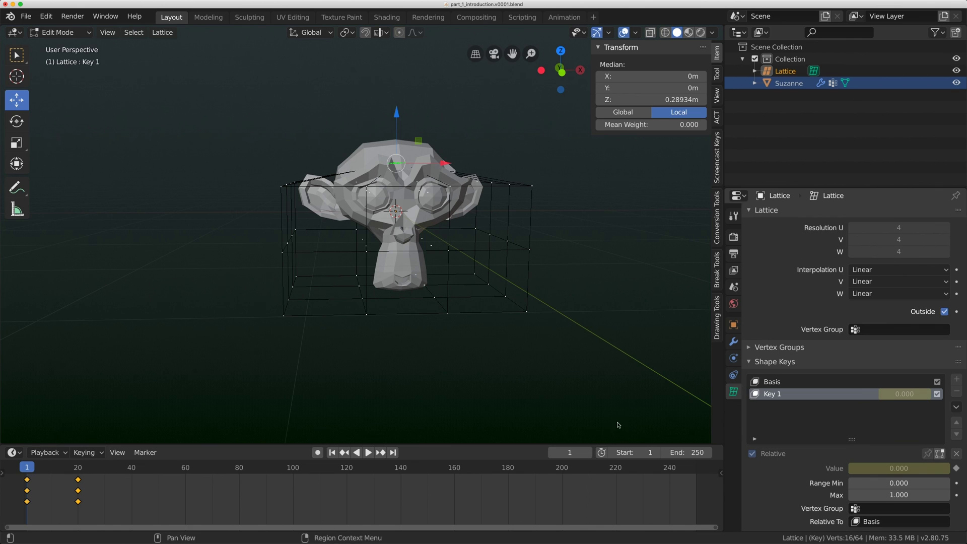
- Box-select the bottom layer of lattice points and try moving them upward
key(space)
middle_drag(371, 373, 330, 298)
key(alt+a)
key(b)
drag(237, 340, 574, 266)
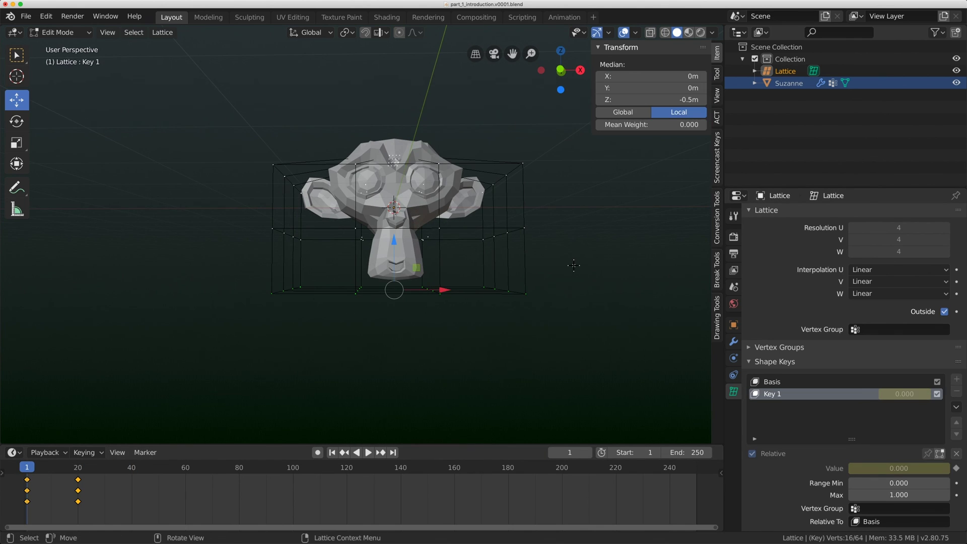
key(g)
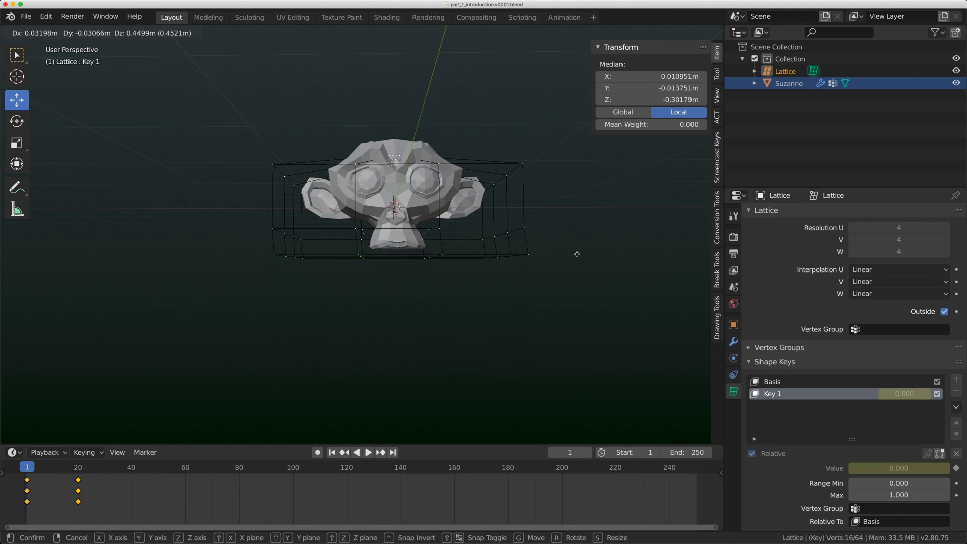
key(Escape)
- Extend the selection to include lattice points in the layer above and try moving them
drag(225, 351, 628, 197)
key(g)
right_click(627, 215)
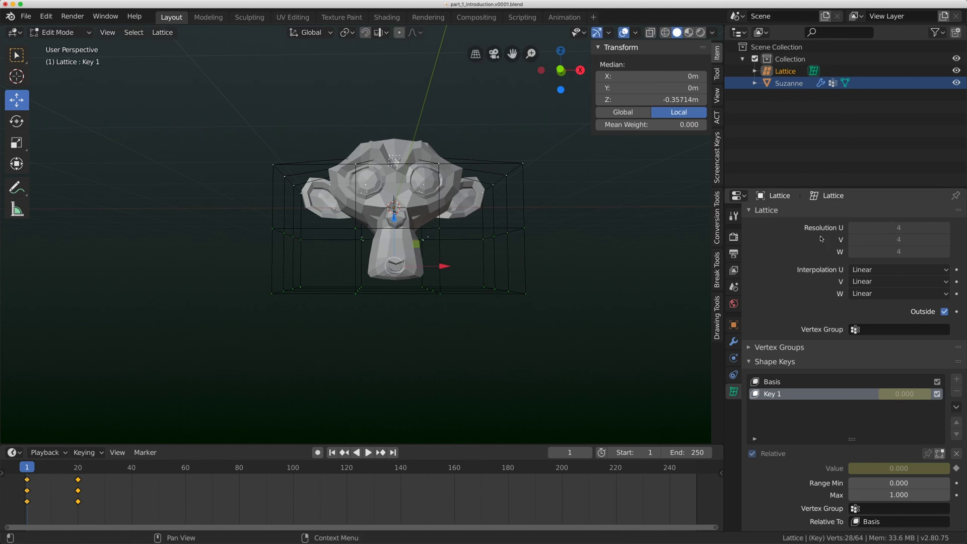
middle_drag(670, 221, 612, 221)
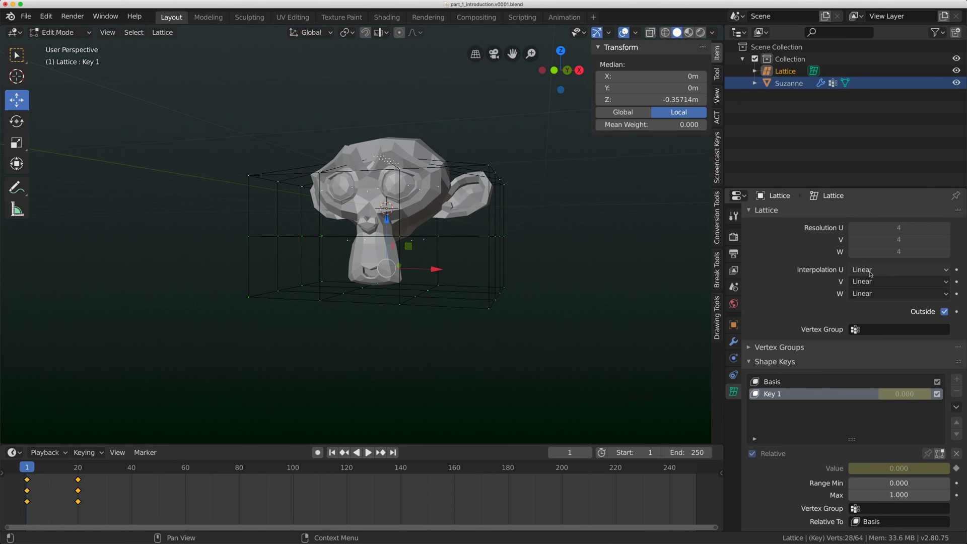
- Move and rotate the selected lower lattice points so that Suzanne's jaw tilts
middle_drag(372, 263, 448, 245)
key(g)
click(474, 246)
key(r)
click(487, 267)
key(g)
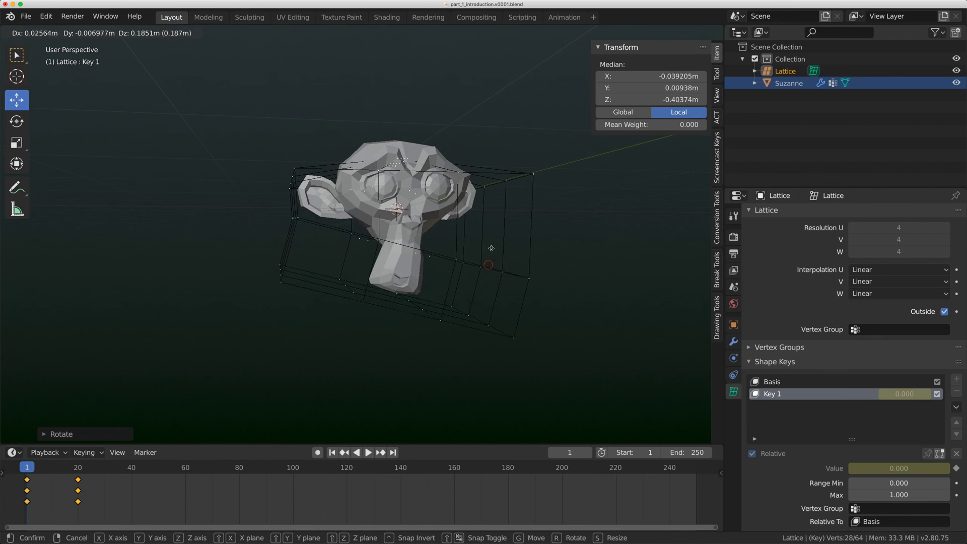
click(490, 251)
- Try scaling the selected lattice points down, and adjust their height by moving them down and back up
key(s)
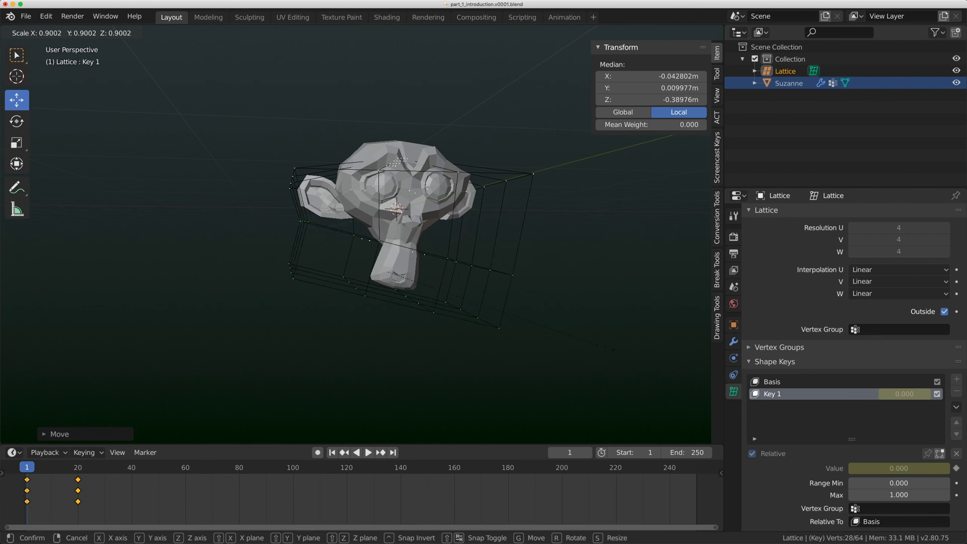
key(g)
click(613, 351)
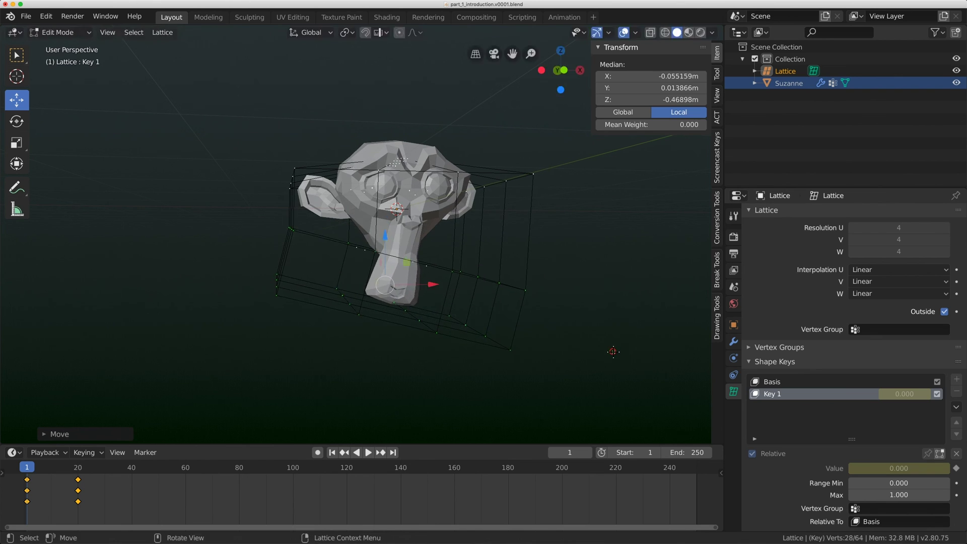
key(g)
click(615, 331)
- Rotate and shift the selected lower lattice points in front view to reshape the jaw
click(867, 272)
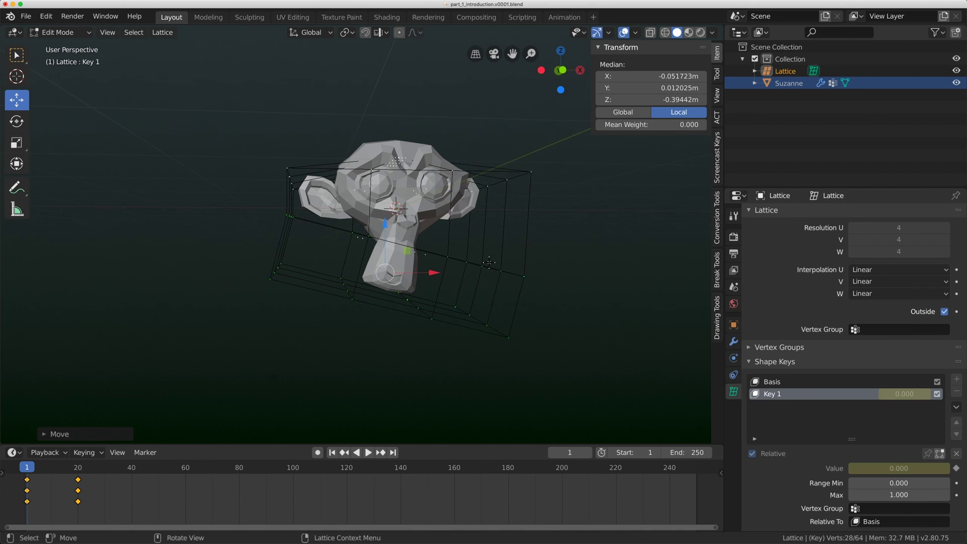
key(KP_1)
key(r)
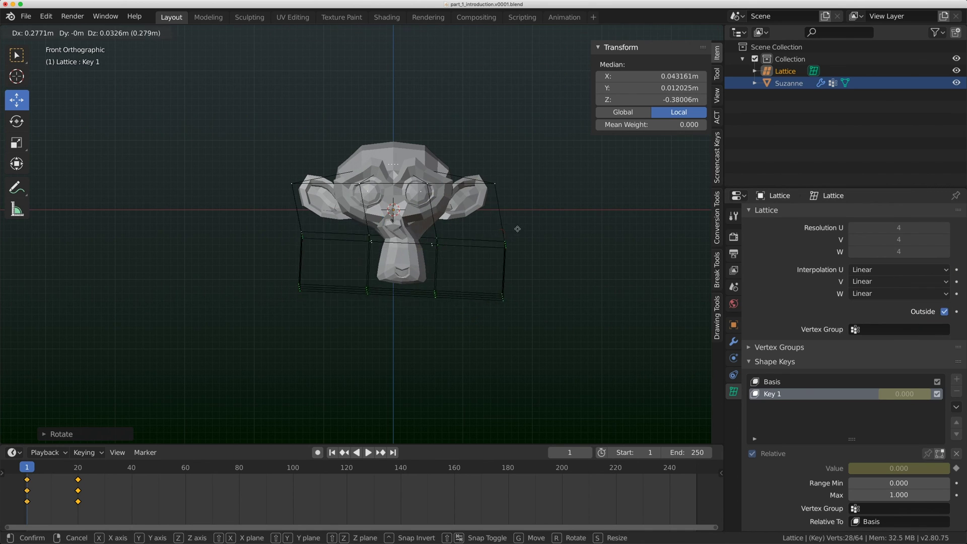
click(512, 232)
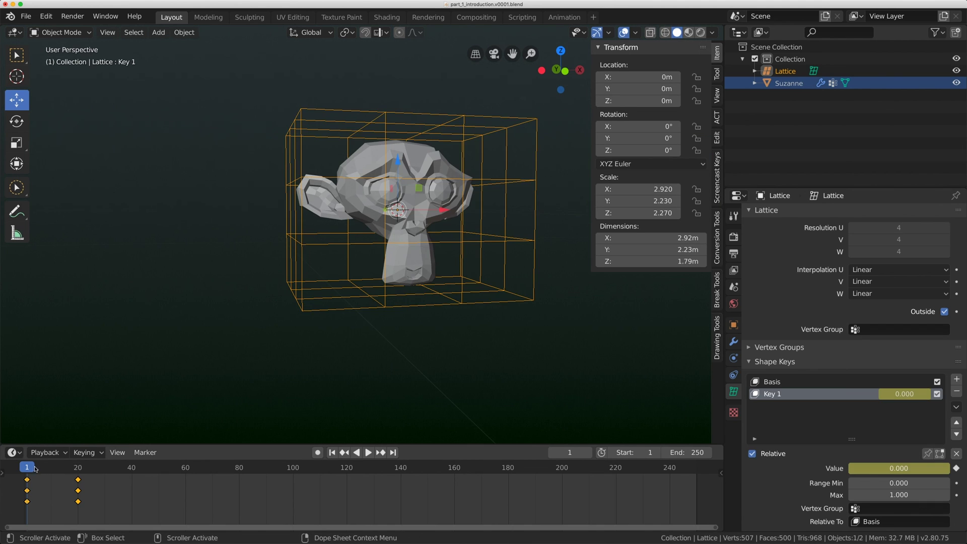
- Return to Object Mode and scrub the timeline to frame 3
mouse_move(35, 469)
mouse_down()
mouse_move(79, 469)
mouse_move(32, 469)
mouse_up()
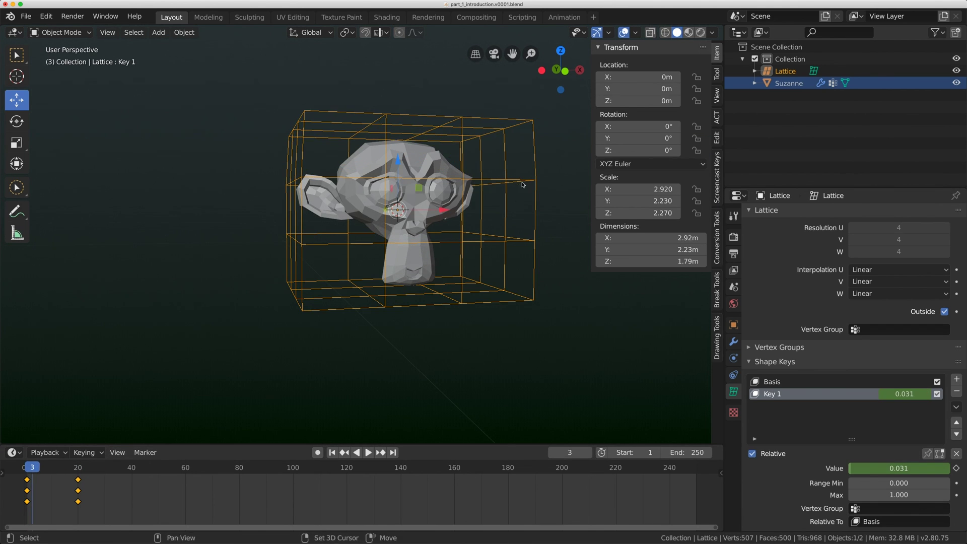